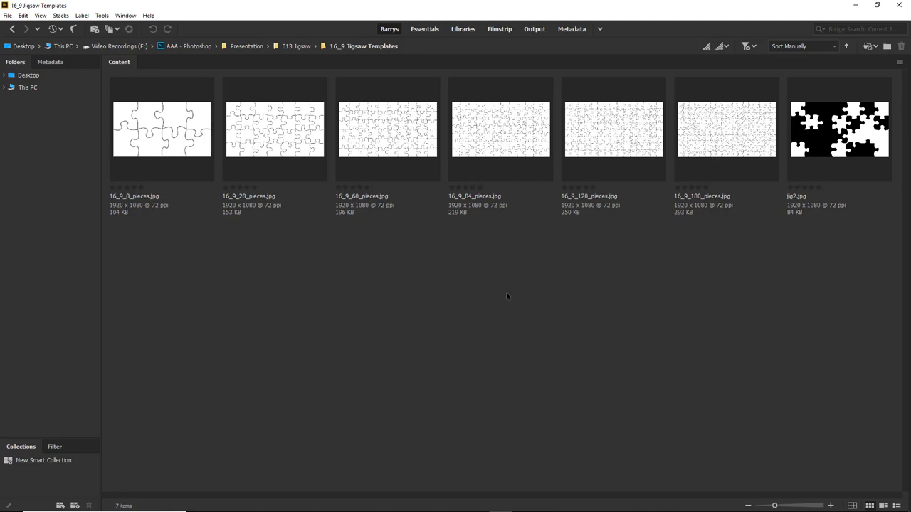
Step: Open the 16_9_60_pieces.jpg jigsaw template from Bridge in Photoshop
{"action": "left_click", "coordinate": [380, 141]}
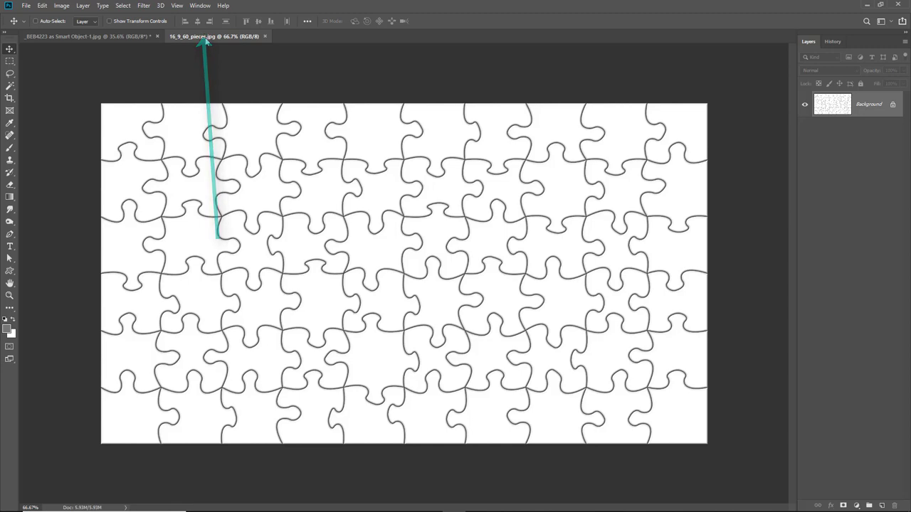
Step: Drag the jigsaw outline onto the road photo as Layer 1, then close the template document
{"action": "left_click_drag", "start_coordinate": [203, 36], "coordinate": [311, 95]}
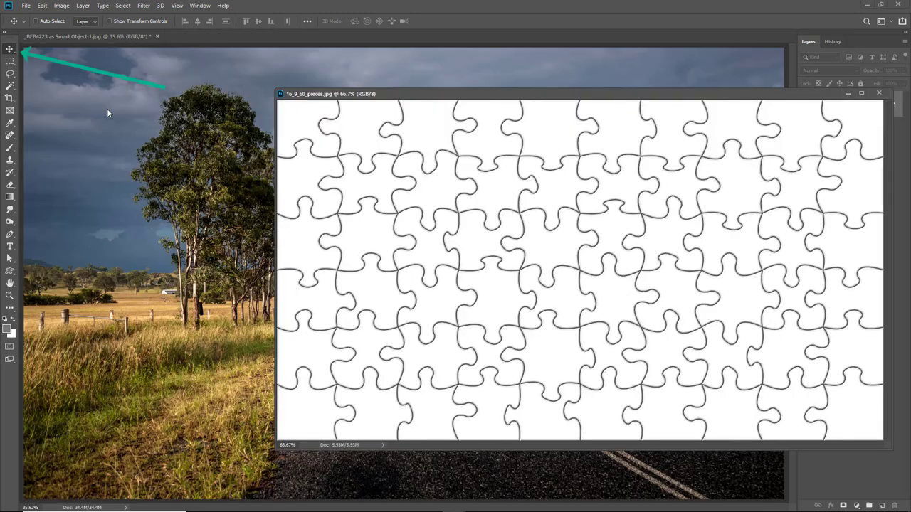
{"action": "right_click", "coordinate": [10, 49]}
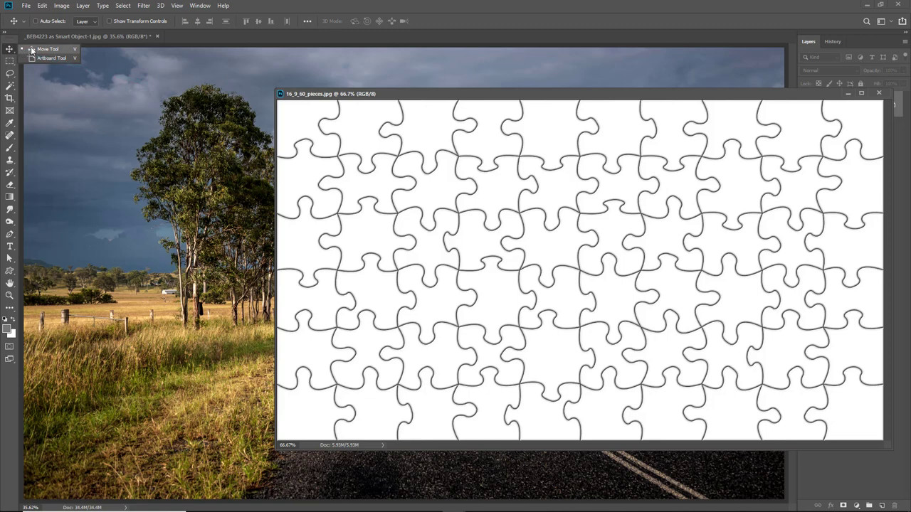
{"action": "left_click", "coordinate": [35, 49]}
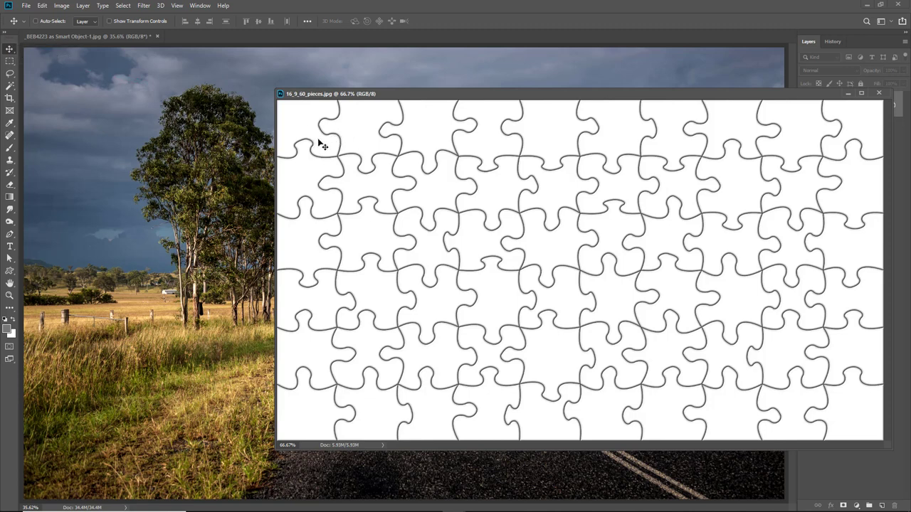
{"action": "left_click_drag", "start_coordinate": [320, 147], "coordinate": [180, 174]}
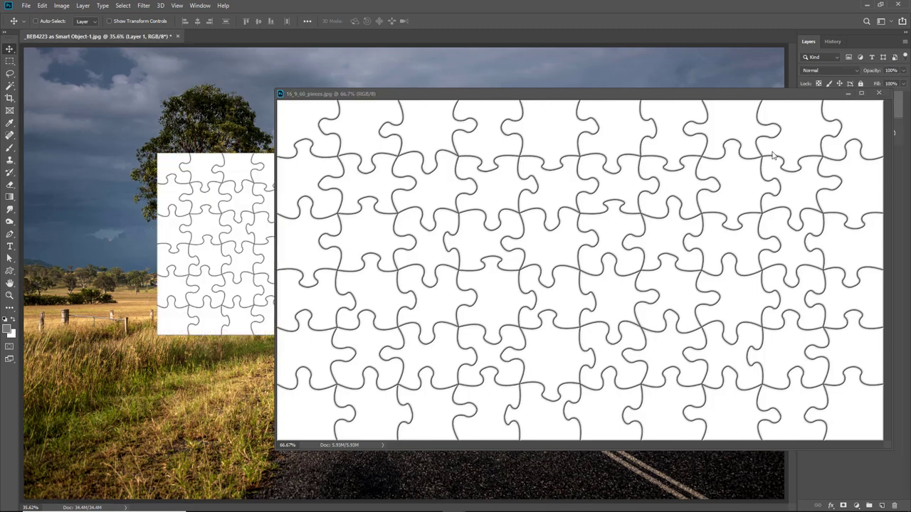
{"action": "left_click", "coordinate": [879, 93]}
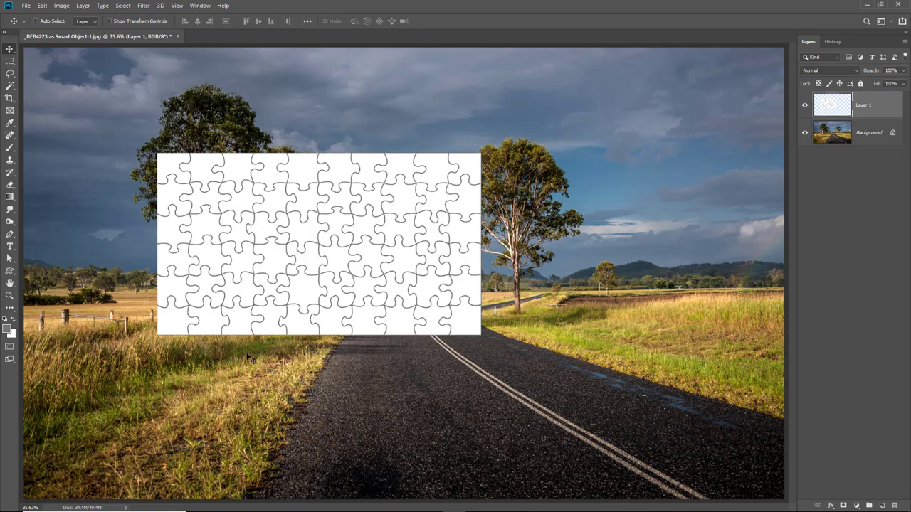
Step: Free-transform Layer 1, stretching its left, right, top and bottom edges to the canvas edges
{"action": "key", "text": "ctrl+t"}
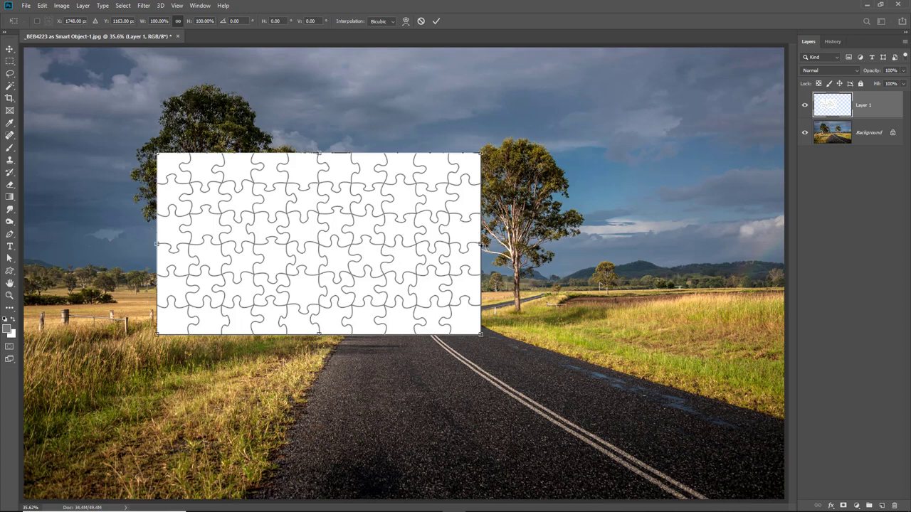
{"action": "left_click_drag", "start_coordinate": [484, 245], "coordinate": [783, 245]}
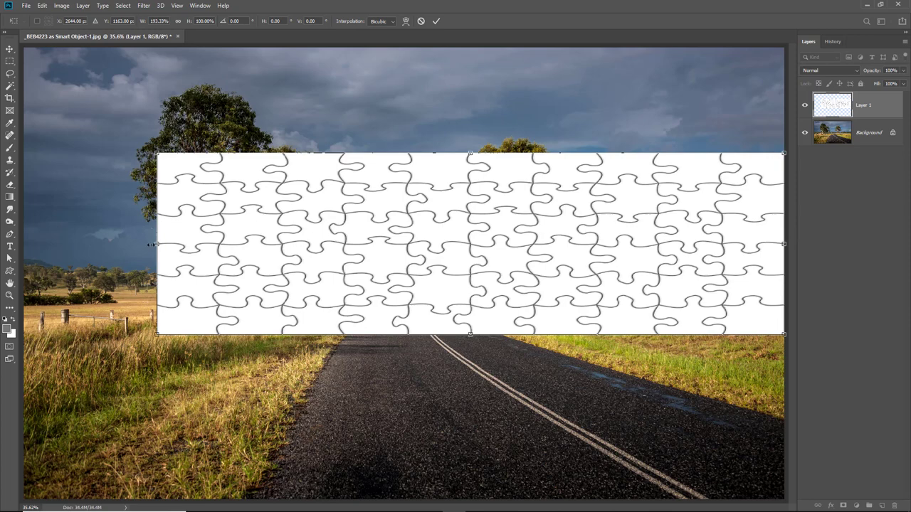
{"action": "left_click_drag", "start_coordinate": [153, 245], "coordinate": [24, 244]}
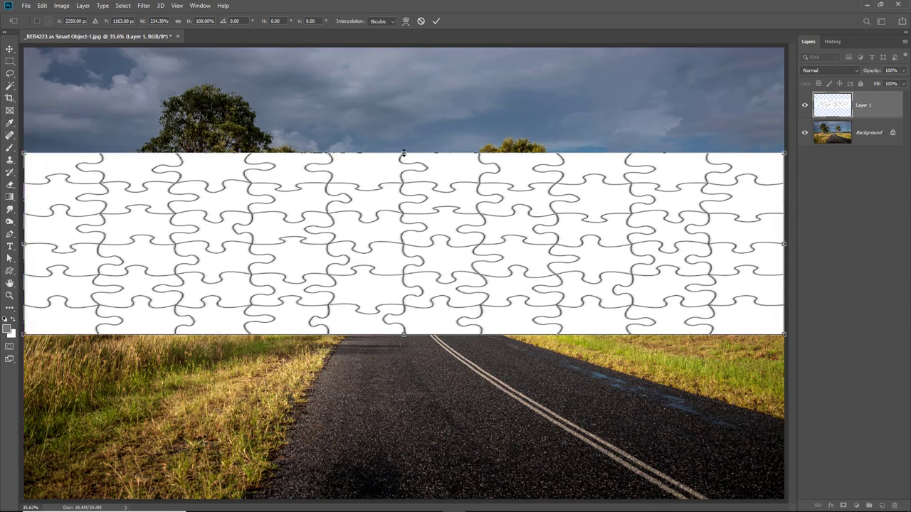
{"action": "left_click_drag", "start_coordinate": [403, 152], "coordinate": [403, 48]}
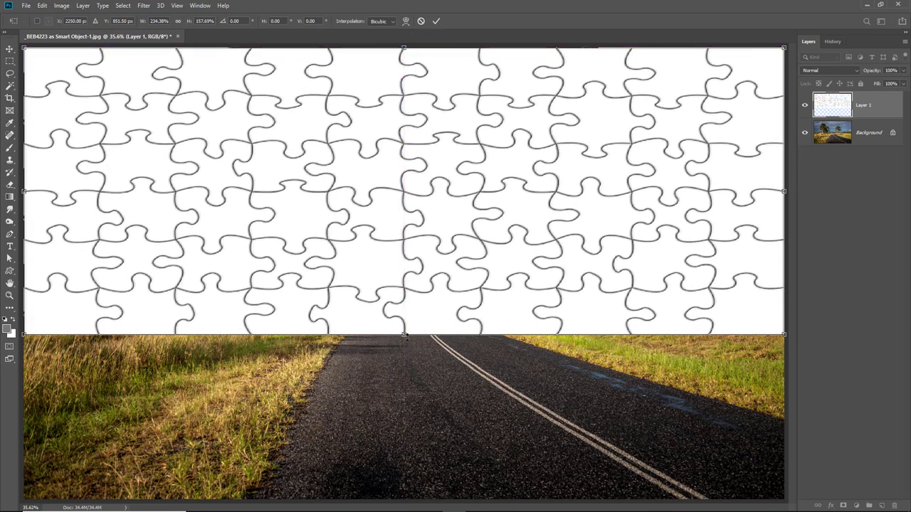
{"action": "left_click_drag", "start_coordinate": [404, 334], "coordinate": [402, 499]}
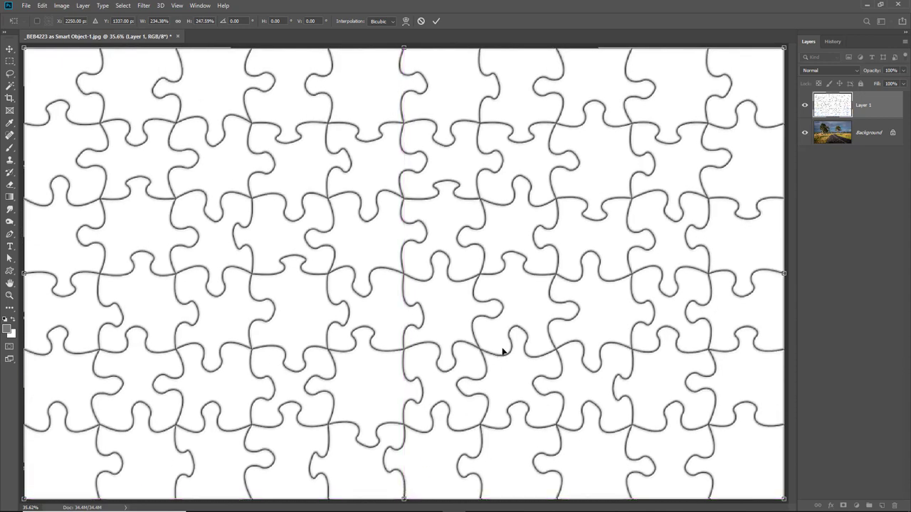
{"action": "key", "text": "Return"}
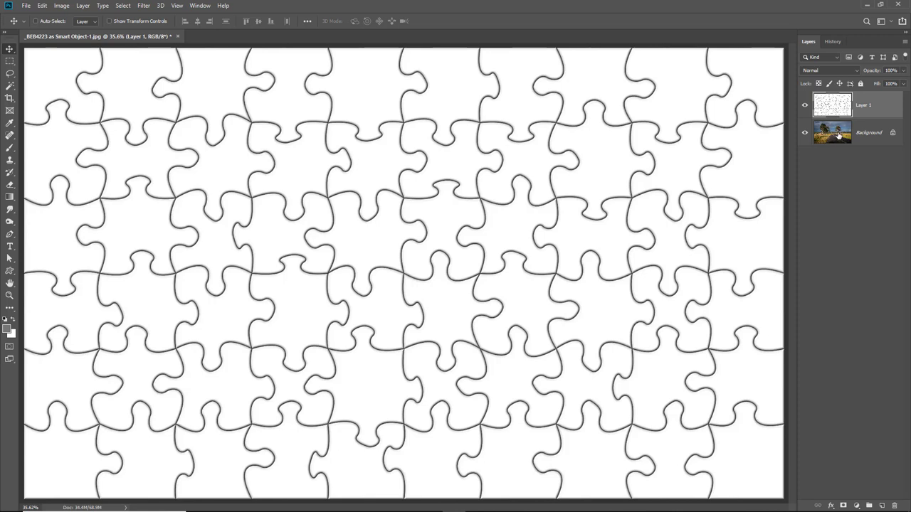
Step: Hide jigsaw Layer 1 and unlock the Background so the photo becomes editable Layer 0
{"action": "left_click", "coordinate": [805, 106]}
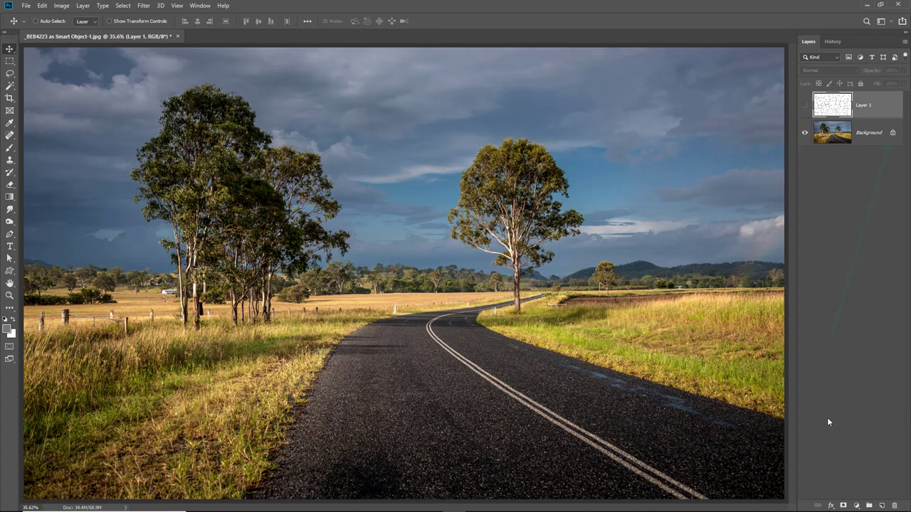
{"action": "left_click", "coordinate": [894, 135]}
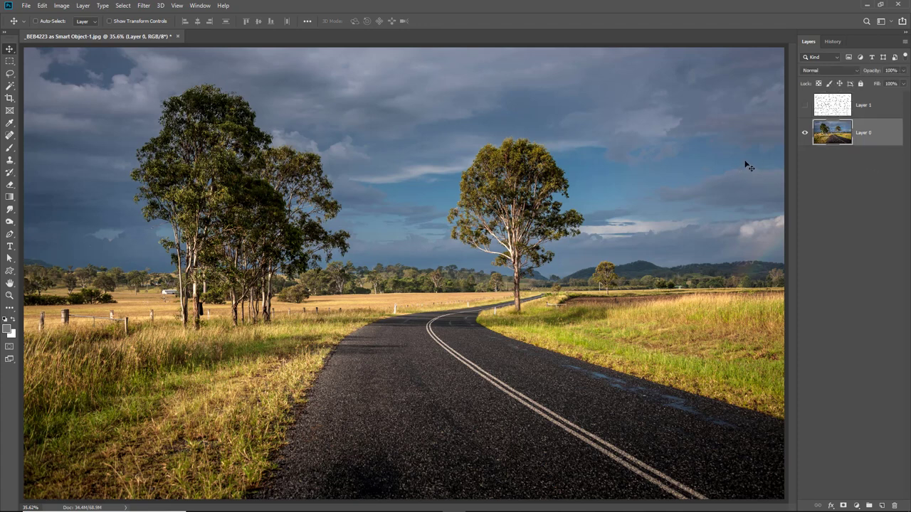
{"action": "mouse_move", "coordinate": [749, 166]}
{"action": "left_mouse_down"}
{"action": "mouse_move", "coordinate": [699, 214]}
{"action": "mouse_move", "coordinate": [718, 212]}
{"action": "mouse_move", "coordinate": [737, 190]}
{"action": "left_mouse_up"}
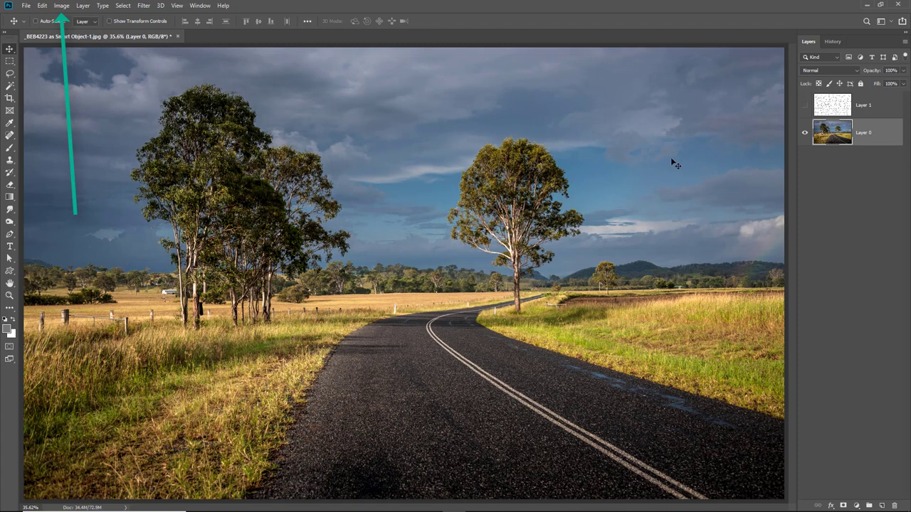
Step: Add 30% width and 40% height to the canvas in relative Percent, then fit it on screen
{"action": "left_click", "coordinate": [62, 7]}
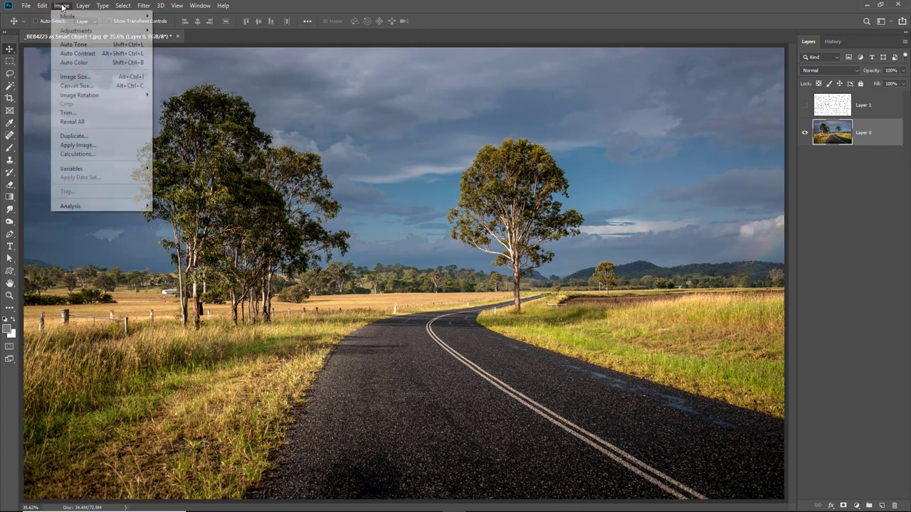
{"action": "left_click", "coordinate": [68, 86]}
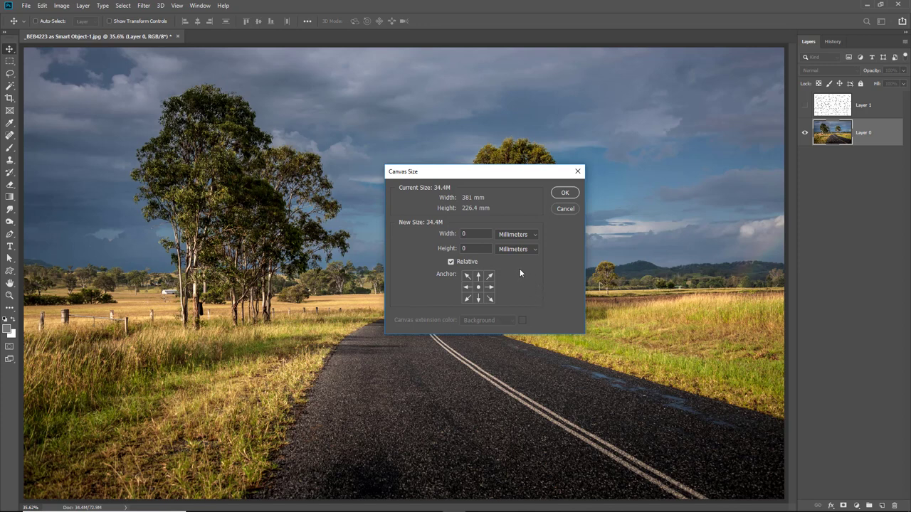
{"action": "left_click", "coordinate": [537, 235]}
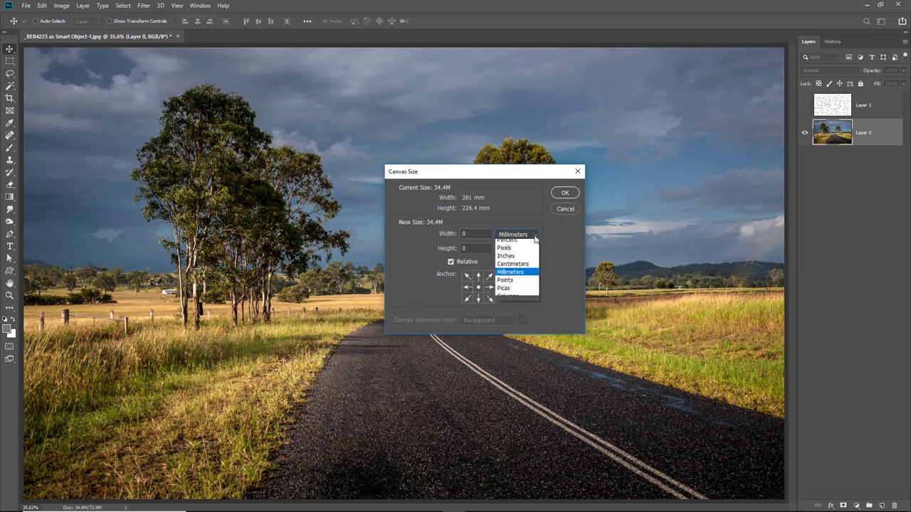
{"action": "left_click", "coordinate": [513, 290]}
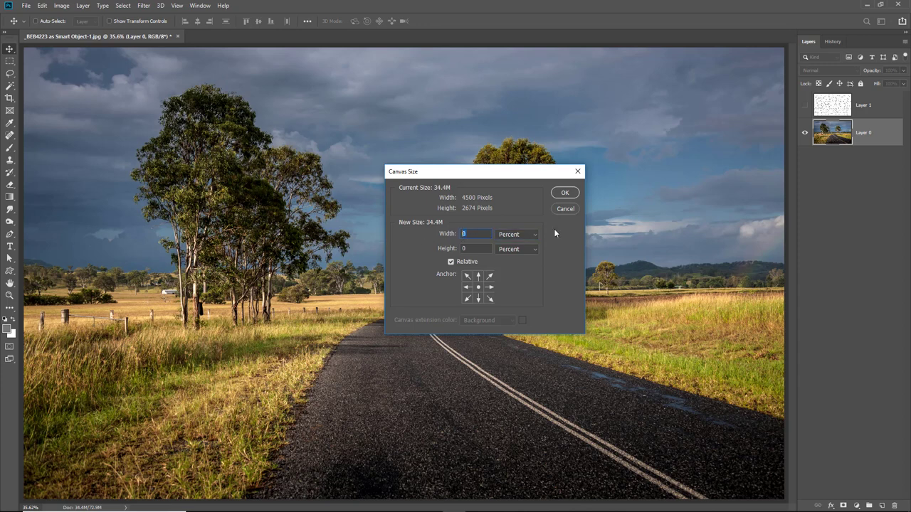
{"action": "type", "text": "30"}
{"action": "double_click", "coordinate": [464, 248]}
{"action": "type", "text": "40"}
{"action": "left_click", "coordinate": [564, 194]}
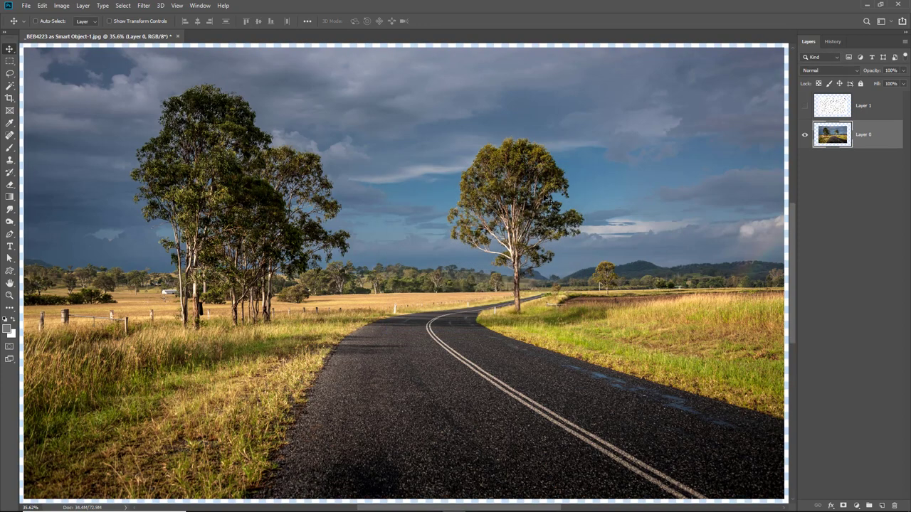
{"action": "key", "text": "ctrl"}
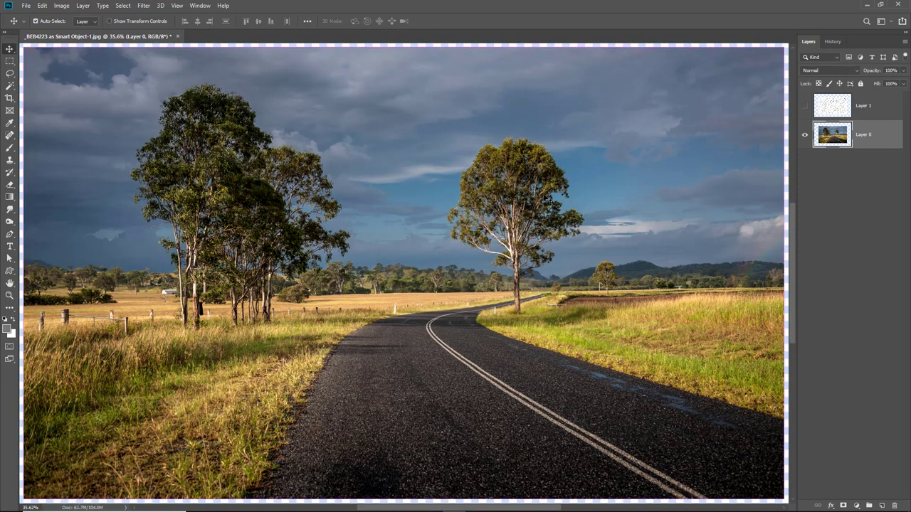
{"action": "key", "text": "ctrl+0"}
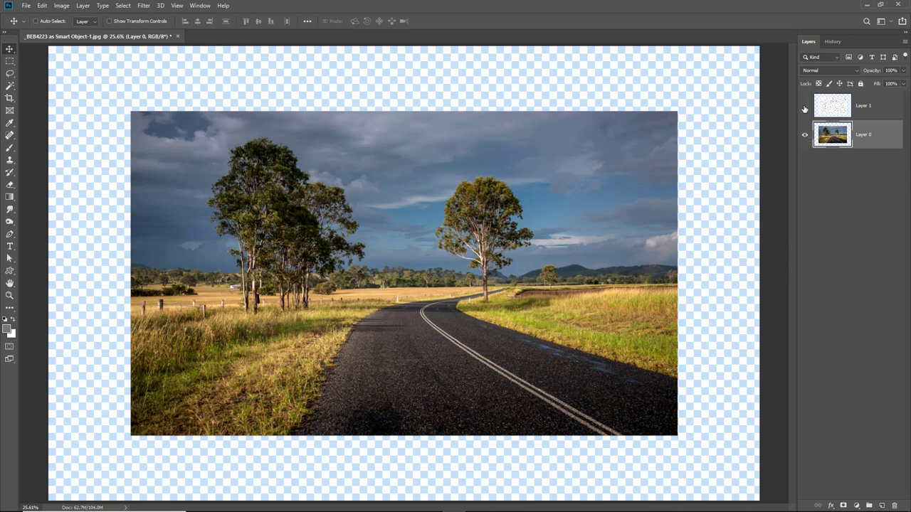
Step: Select Layer 1, show the jigsaw outline again, and zoom into its lower-right corner
{"action": "left_click", "coordinate": [874, 109]}
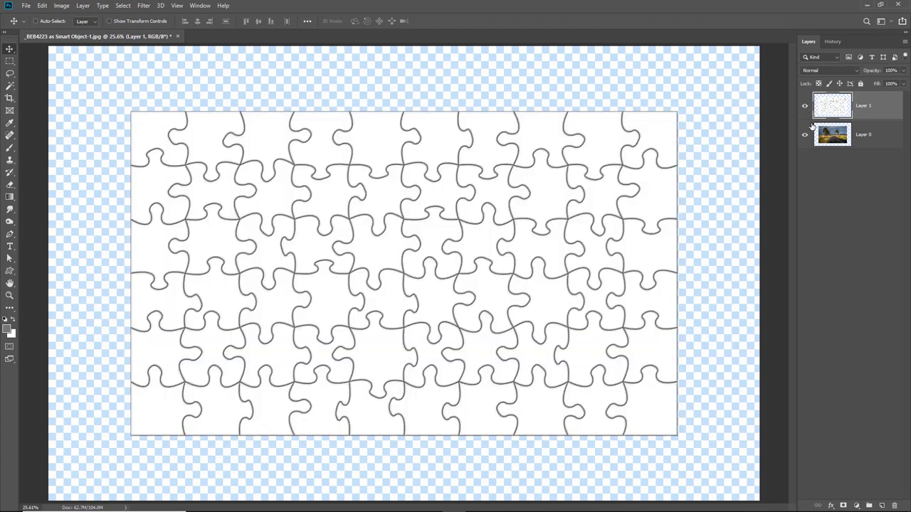
{"action": "left_click", "coordinate": [804, 106]}
{"action": "left_click", "coordinate": [804, 106]}
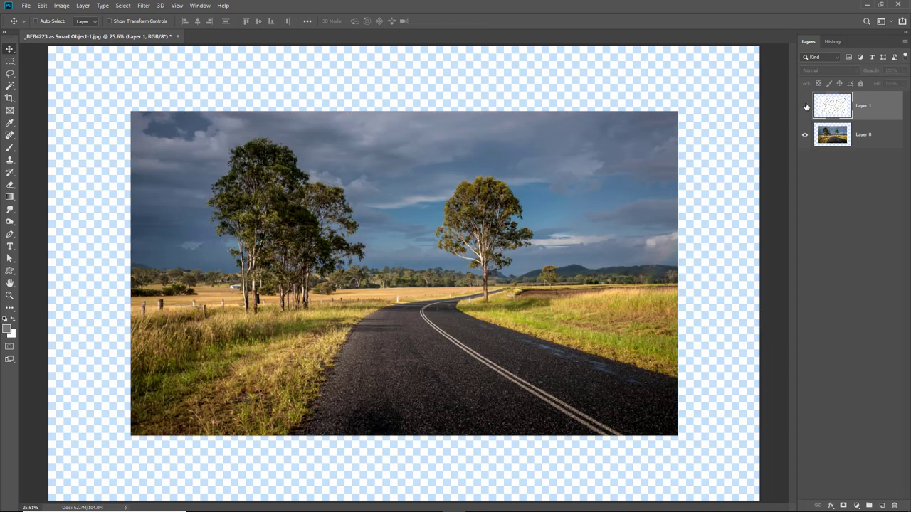
{"action": "left_click", "coordinate": [805, 109]}
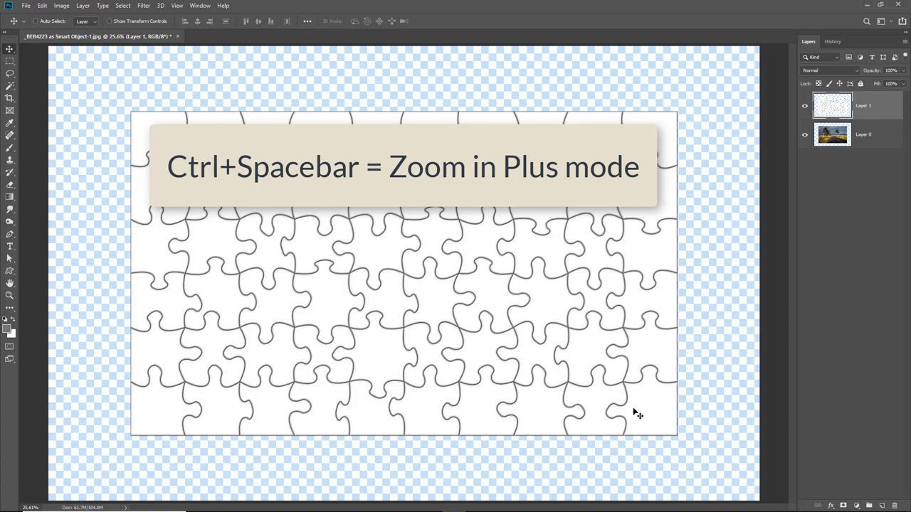
{"action": "key", "text": "ctrl+space"}
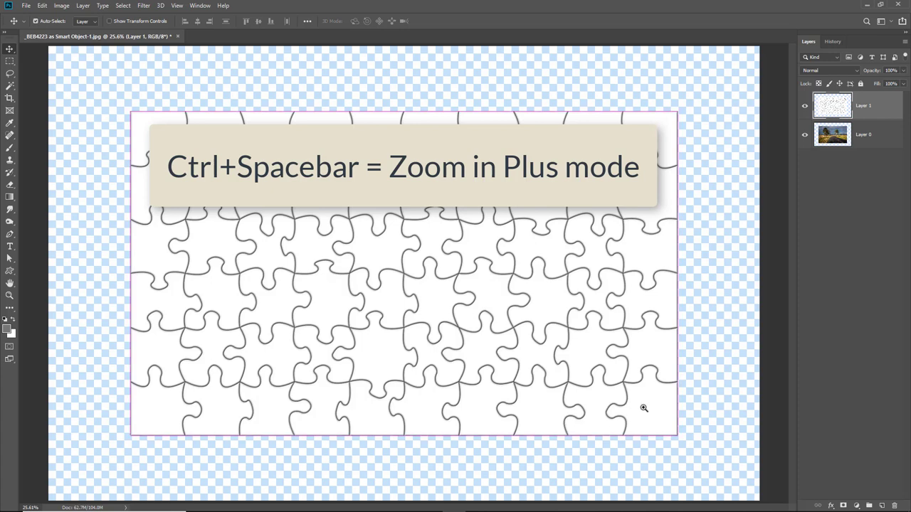
{"action": "left_click_drag", "start_coordinate": [582, 356], "coordinate": [679, 444]}
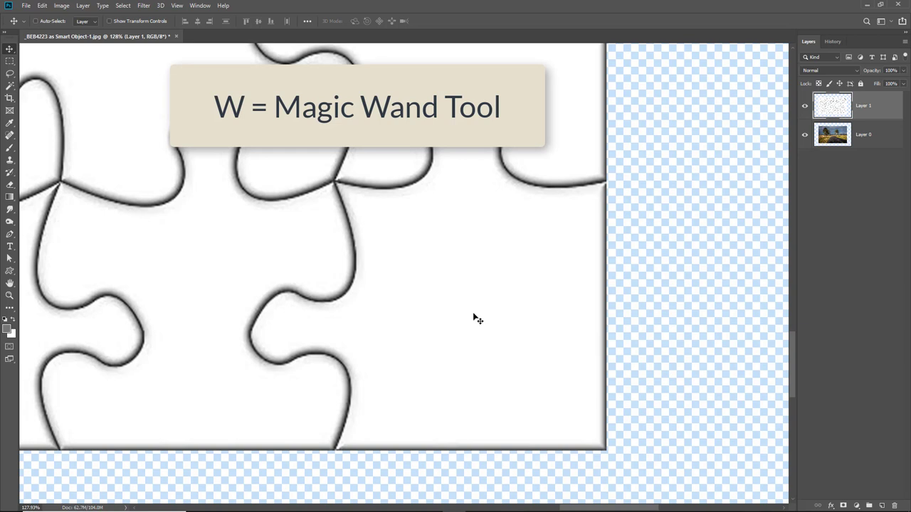
Step: Magic Wand-select the inside of the bottom-right puzzle piece in Add mode, then hide Layer 1
{"action": "key", "text": "w"}
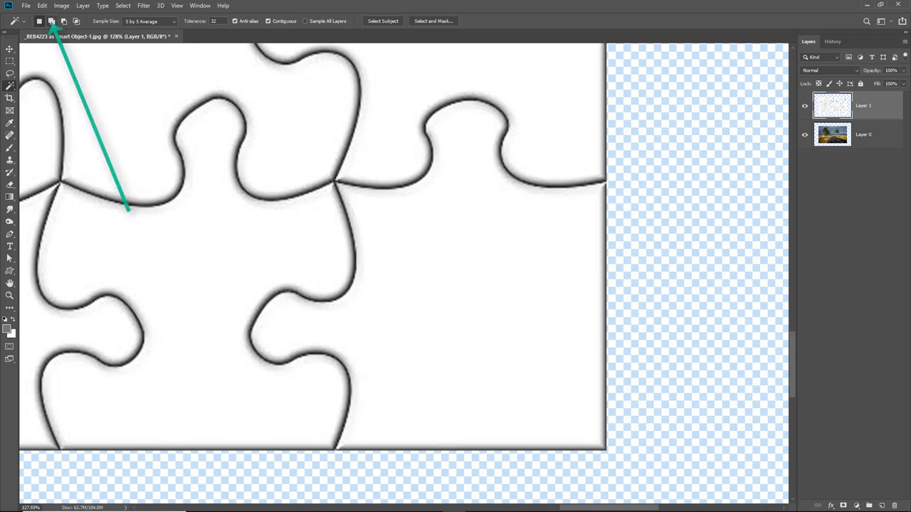
{"action": "left_click", "coordinate": [52, 22]}
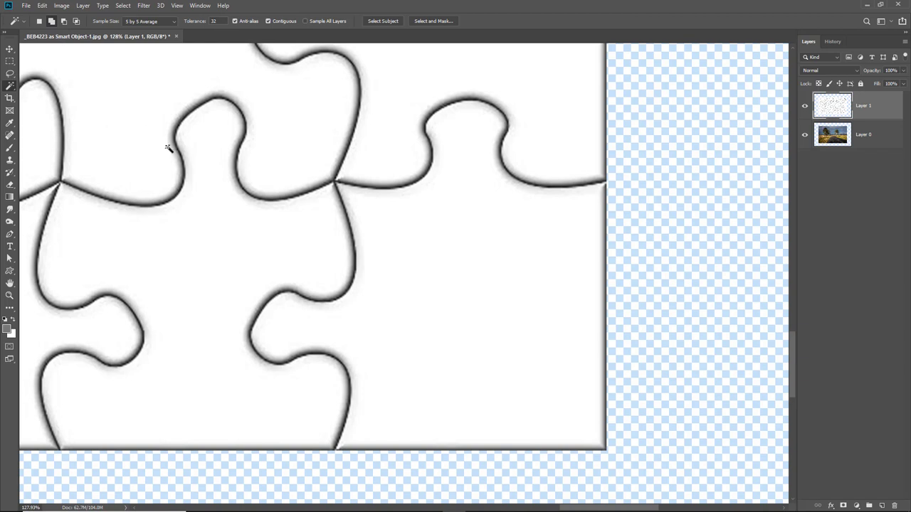
{"action": "left_click", "coordinate": [422, 267]}
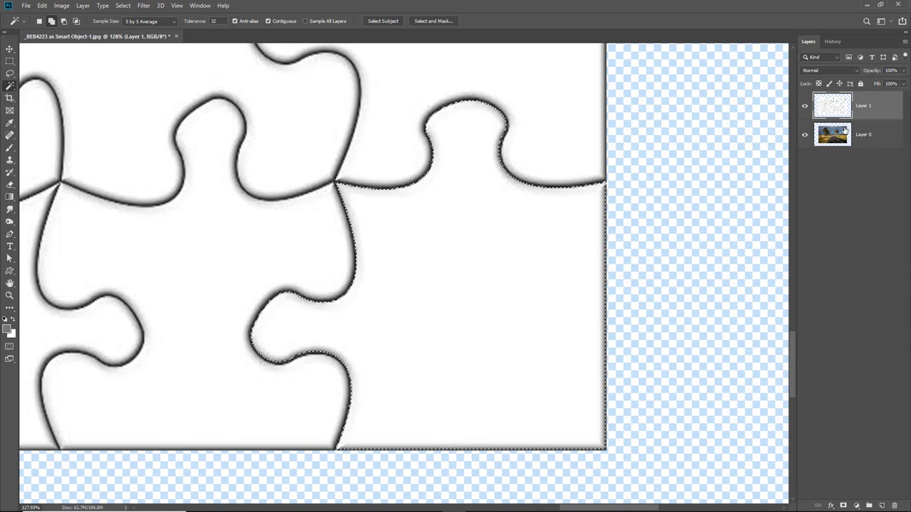
{"action": "left_click", "coordinate": [805, 107]}
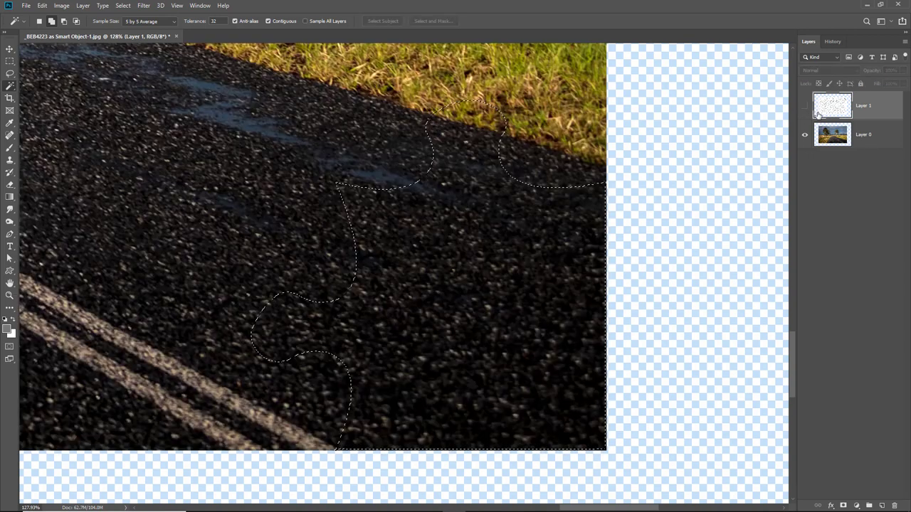
Step: Cut the selected piece from Layer 0 onto Layer 2 and shift it up and left
{"action": "left_click", "coordinate": [863, 137]}
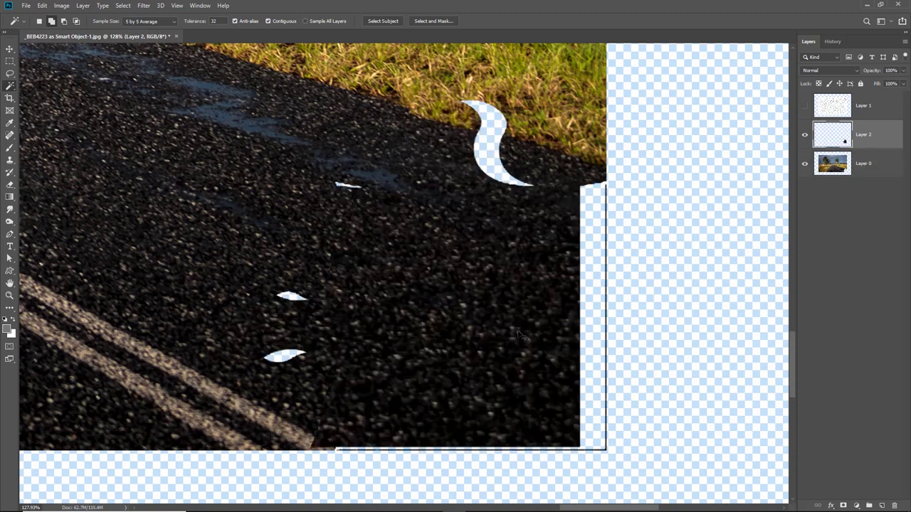
{"action": "left_click_drag", "start_coordinate": [519, 333], "coordinate": [293, 243]}
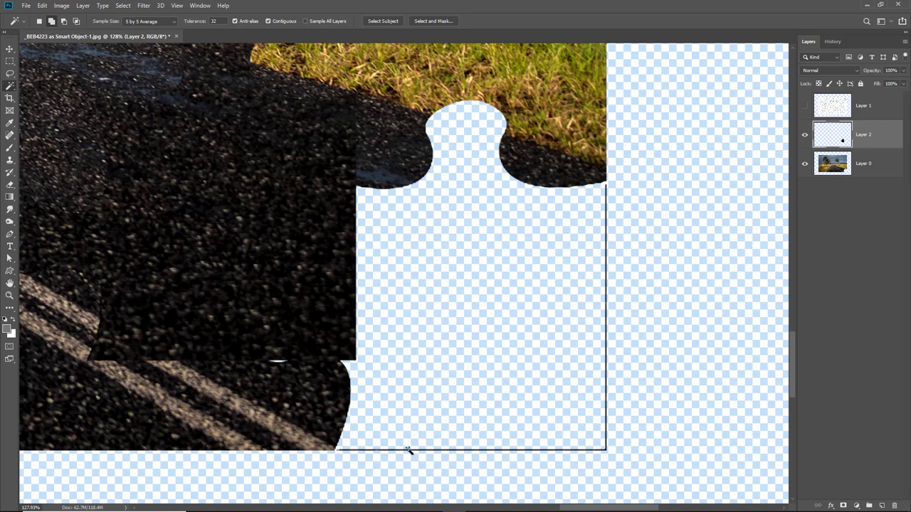
{"action": "left_click", "coordinate": [804, 165]}
{"action": "left_click", "coordinate": [807, 171]}
{"action": "left_click", "coordinate": [874, 167]}
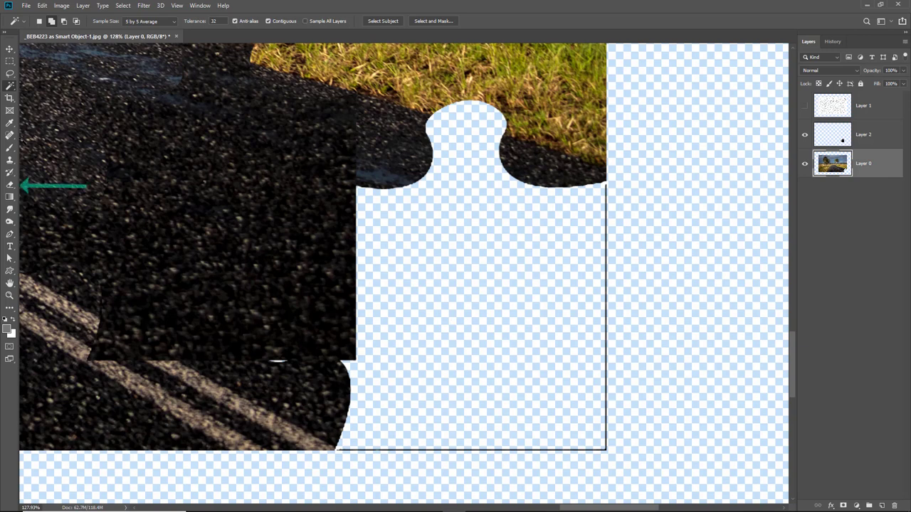
Step: With a fine Eraser brush, remove the black lines along the hole's right and bottom edges
{"action": "left_click", "coordinate": [9, 184]}
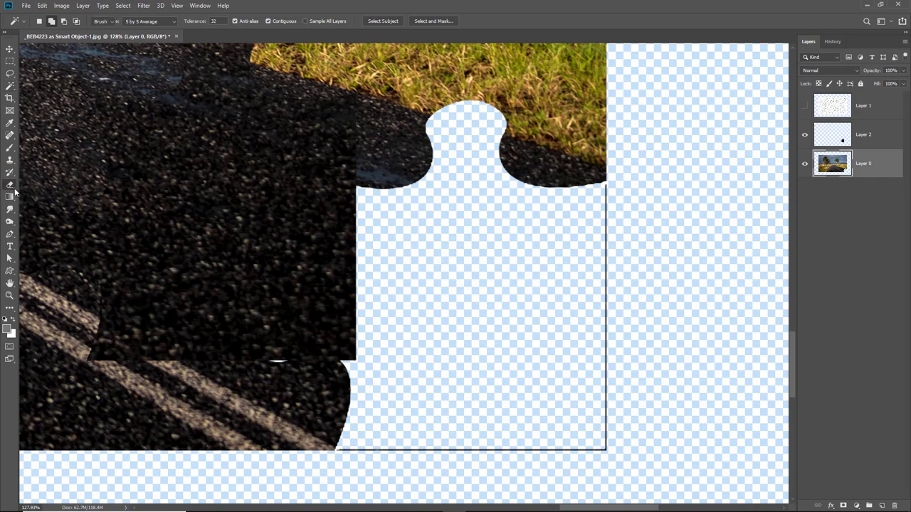
{"action": "left_click", "coordinate": [50, 182]}
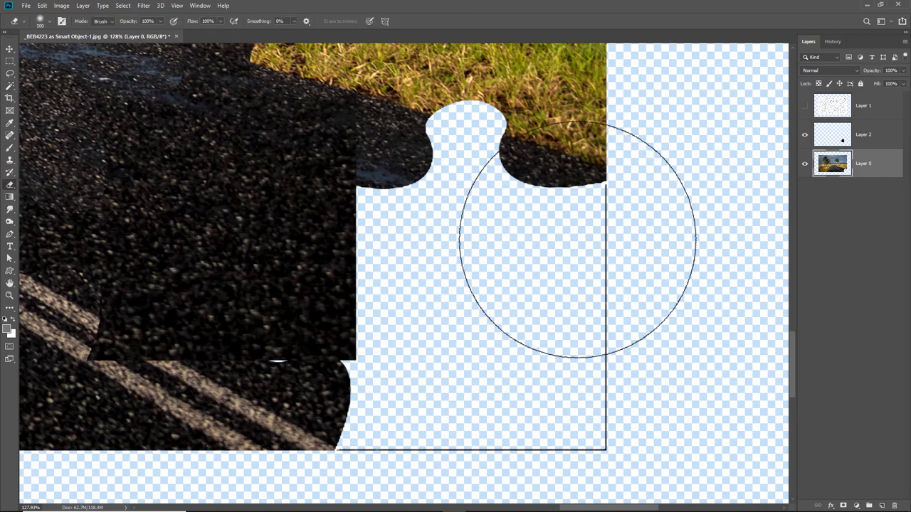
{"action": "key", "text": "bracketright"}
{"action": "key", "text": "bracketright"}
{"action": "key", "text": "bracketright"}
{"action": "key", "text": "bracketright"}
{"action": "key", "text": "bracketright"}
{"action": "key", "text": "bracketright"}
{"action": "key", "text": "bracketright"}
{"action": "key", "text": "bracketright"}
{"action": "key", "text": "bracketright"}
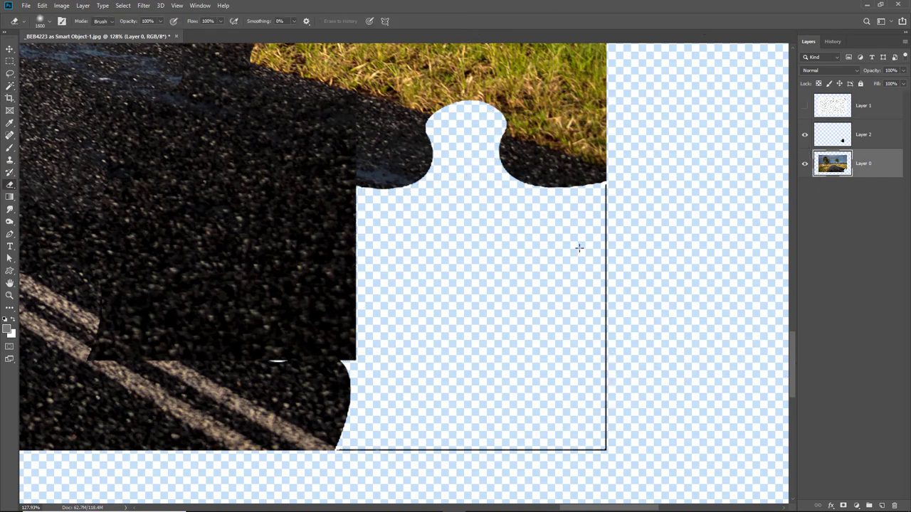
{"action": "key", "text": "bracketright"}
{"action": "key", "text": "bracketleft"}
{"action": "key", "text": "bracketleft"}
{"action": "key", "text": "bracketleft"}
{"action": "key", "text": "bracketleft"}
{"action": "key", "text": "bracketleft"}
{"action": "key", "text": "bracketleft"}
{"action": "key", "text": "bracketleft"}
{"action": "key", "text": "bracketleft"}
{"action": "key", "text": "bracketleft"}
{"action": "key", "text": "bracketleft"}
{"action": "key", "text": "bracketleft"}
{"action": "key", "text": "bracketleft"}
{"action": "key", "text": "bracketleft"}
{"action": "key", "text": "bracketleft"}
{"action": "key", "text": "bracketleft"}
{"action": "key", "text": "bracketleft"}
{"action": "key", "text": "bracketleft"}
{"action": "key", "text": "bracketleft"}
{"action": "key", "text": "bracketleft"}
{"action": "key", "text": "bracketleft"}
{"action": "key", "text": "bracketleft"}
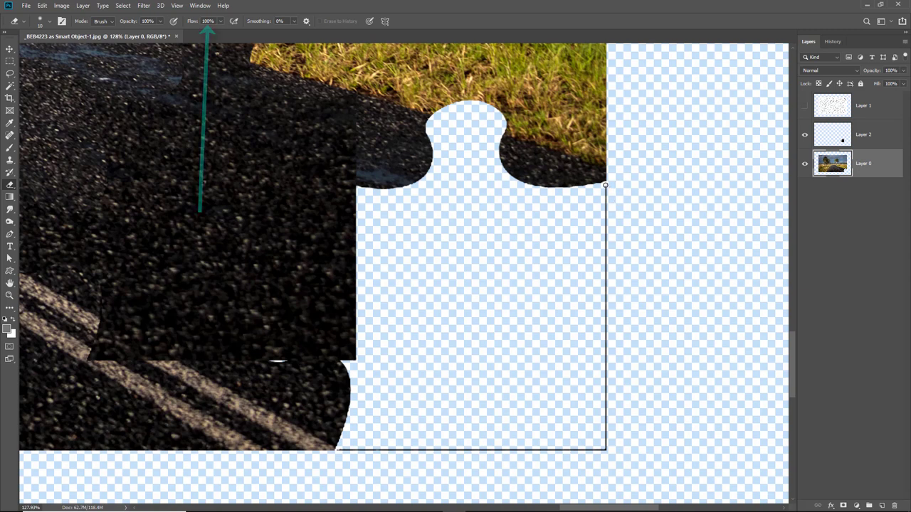
{"action": "left_click", "coordinate": [604, 450], "text": "shift"}
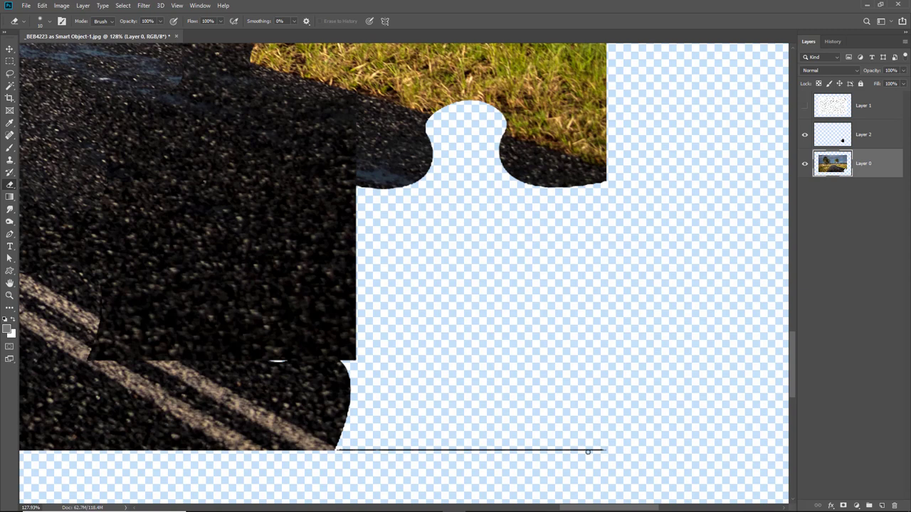
{"action": "left_click", "coordinate": [341, 451], "text": "shift"}
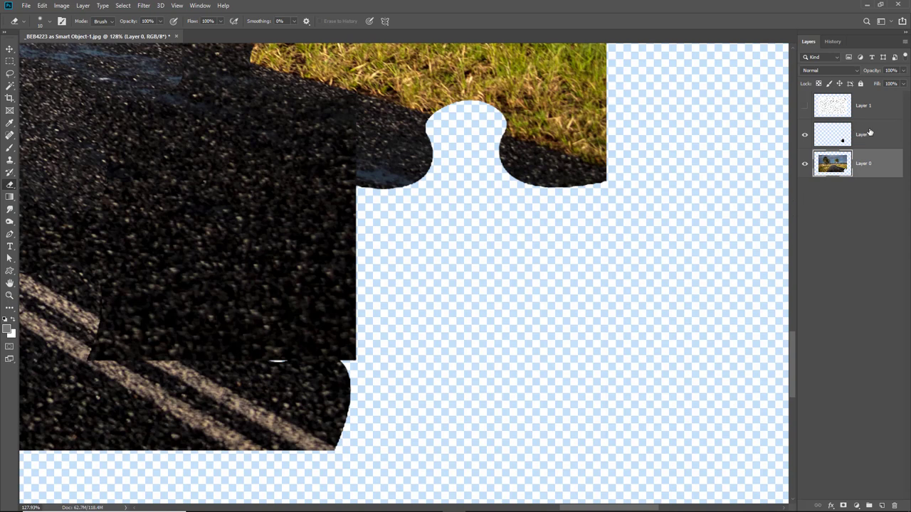
{"action": "left_click", "coordinate": [836, 137]}
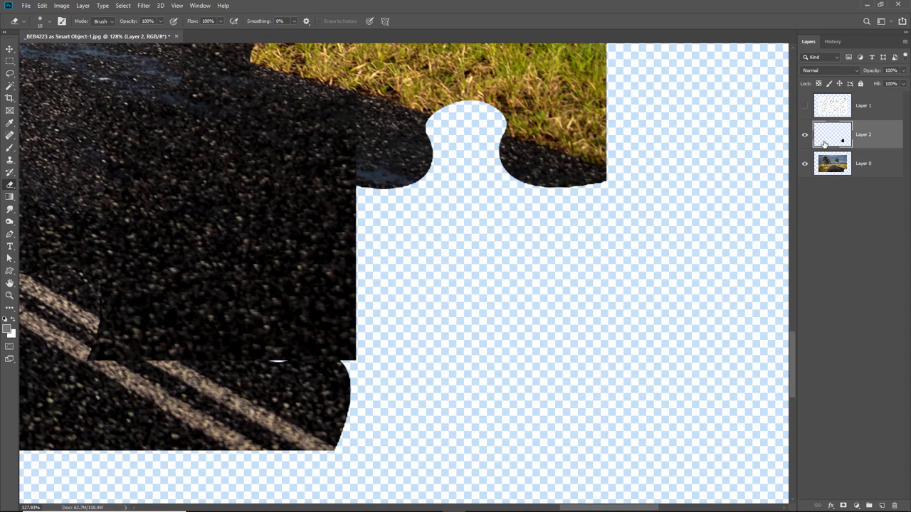
Step: Drag the Layer 2 piece down and right past the photo's bottom-right corner, then zoom in on it
{"action": "key", "text": "ctrl+0"}
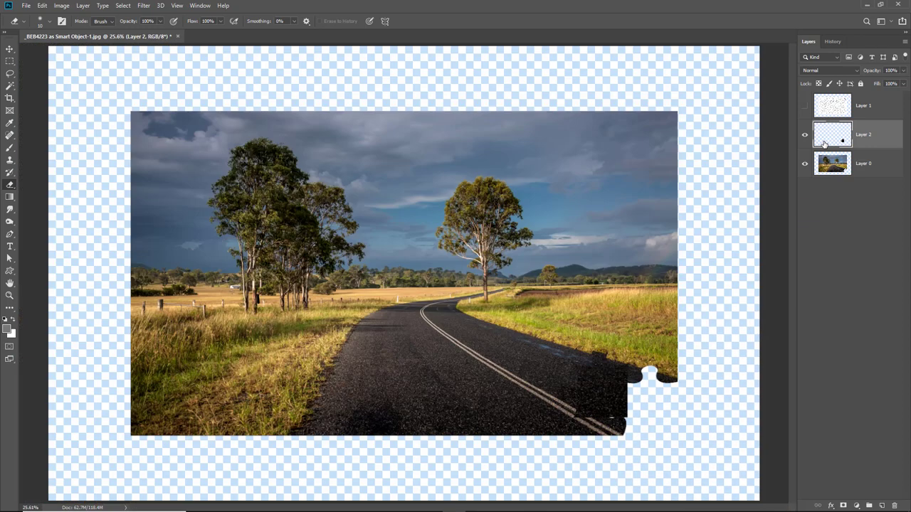
{"action": "left_click_drag", "start_coordinate": [603, 393], "coordinate": [708, 408]}
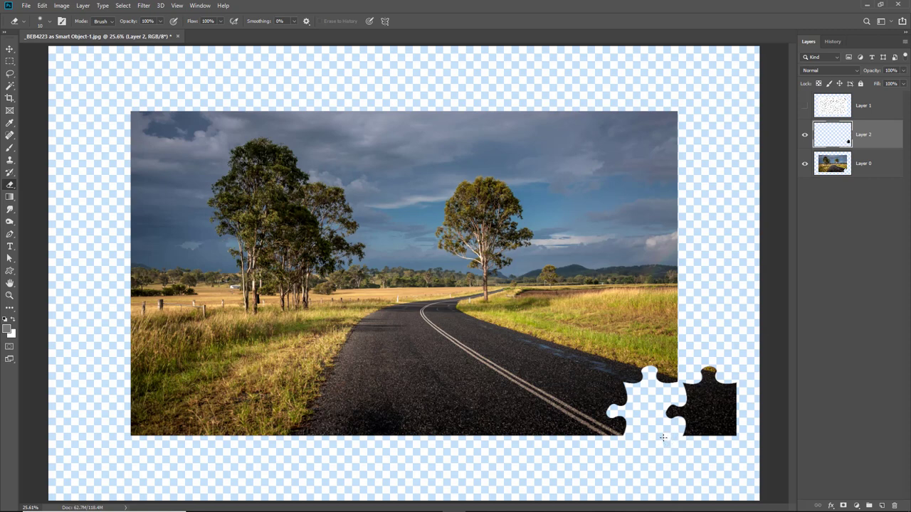
{"action": "left_click_drag", "start_coordinate": [528, 298], "coordinate": [743, 461]}
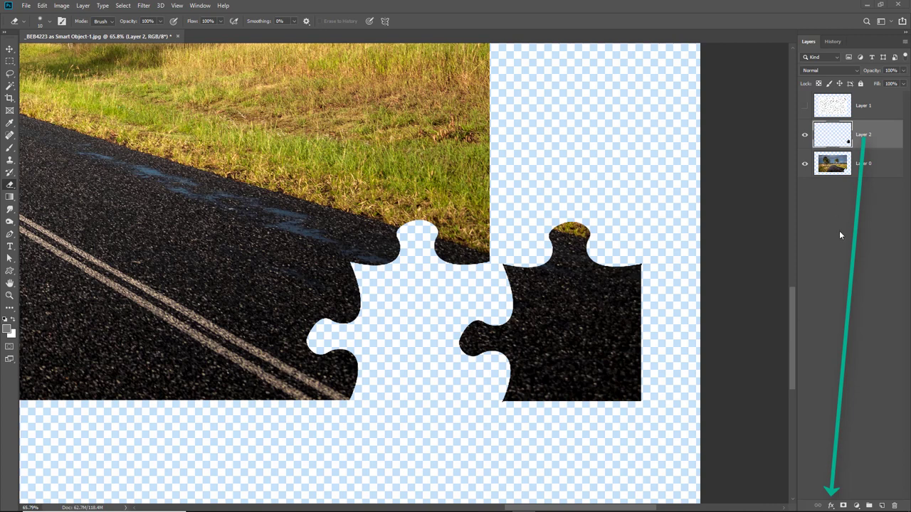
Step: Open the piece's layer style settings and enable Bevel & Emboss
{"action": "left_click", "coordinate": [831, 506]}
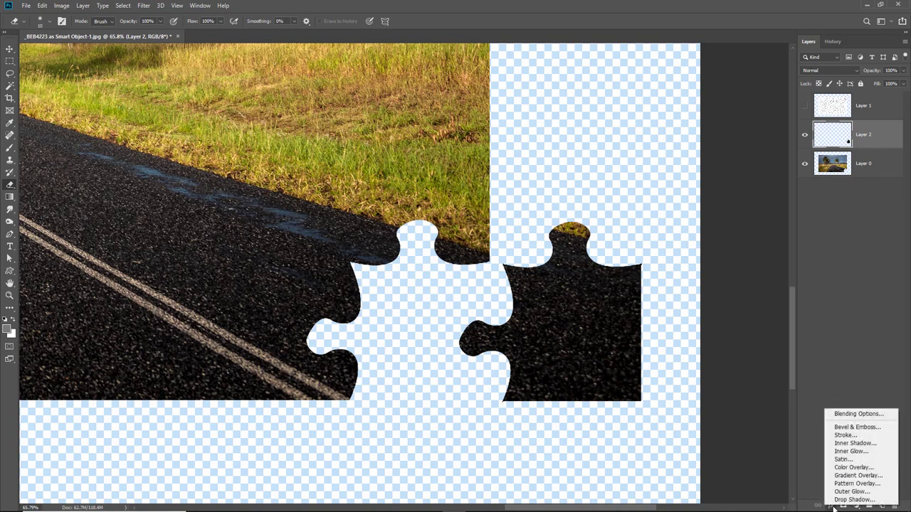
{"action": "left_click", "coordinate": [846, 415]}
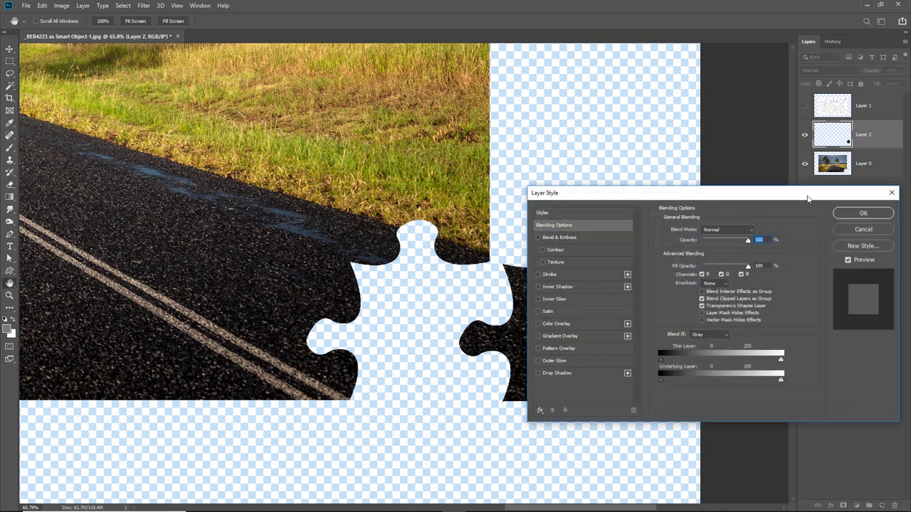
{"action": "left_click_drag", "start_coordinate": [809, 199], "coordinate": [306, 55]}
{"action": "left_click", "coordinate": [39, 96]}
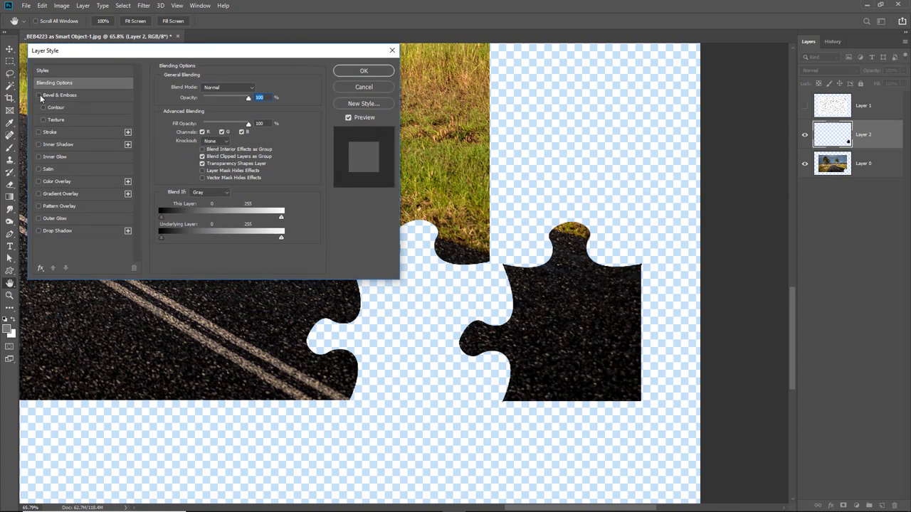
{"action": "left_click", "coordinate": [82, 94]}
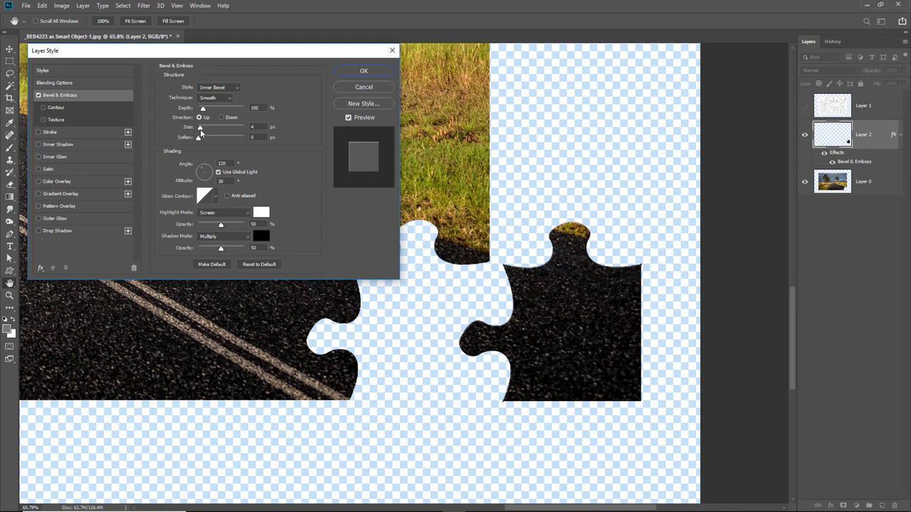
Step: Set the bevel size to 20 px
{"action": "left_click_drag", "start_coordinate": [200, 128], "coordinate": [206, 130]}
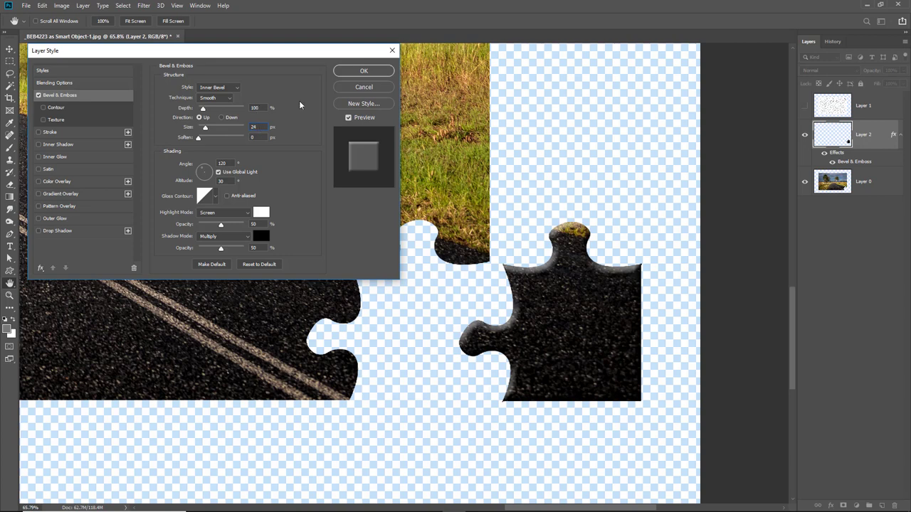
{"action": "type", "text": "15"}
{"action": "key", "text": "Down"}
{"action": "key", "text": "Down"}
{"action": "key", "text": "Down"}
{"action": "key", "text": "Down"}
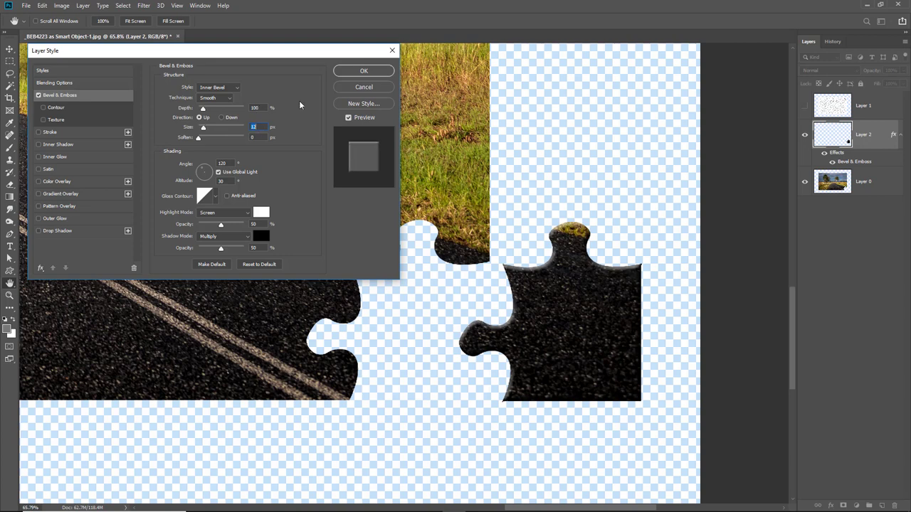
{"action": "key", "text": "Up"}
{"action": "key", "text": "Up"}
{"action": "key", "text": "Up"}
{"action": "key", "text": "Down"}
{"action": "key", "text": "Down"}
{"action": "key", "text": "Down"}
{"action": "key", "text": "Down"}
{"action": "key", "text": "Down"}
{"action": "key", "text": "Down"}
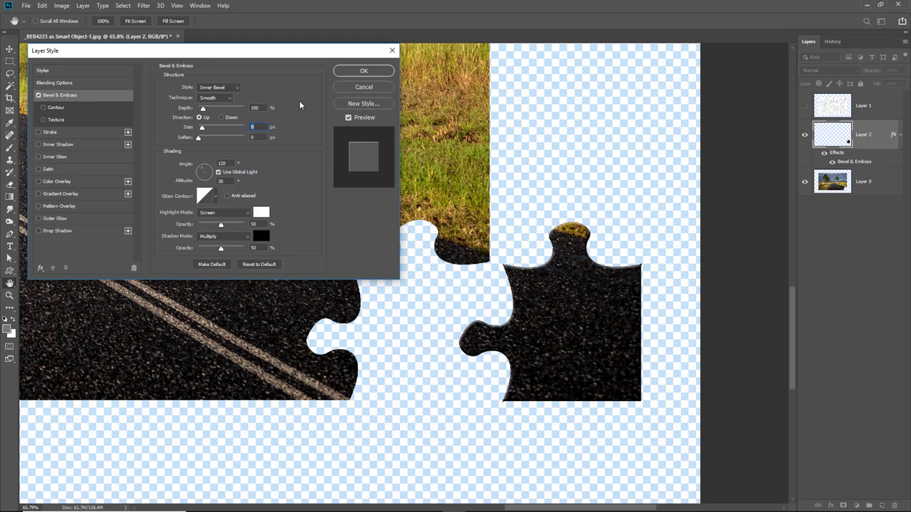
{"action": "key", "text": "Up"}
{"action": "key", "text": "Up"}
{"action": "key", "text": "Up"}
{"action": "key", "text": "Up"}
{"action": "key", "text": "Up"}
{"action": "key", "text": "Up"}
{"action": "key", "text": "Up"}
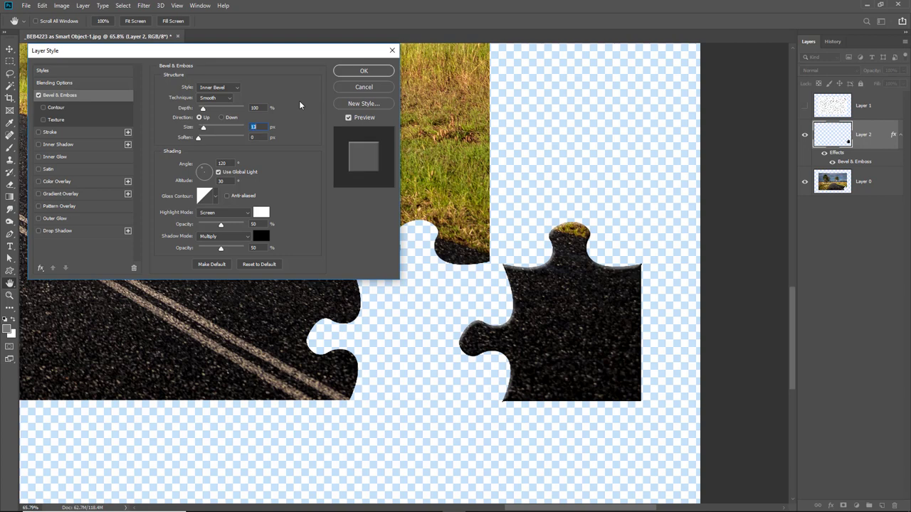
{"action": "key", "text": "Up"}
{"action": "key", "text": "Up"}
{"action": "key", "text": "Up"}
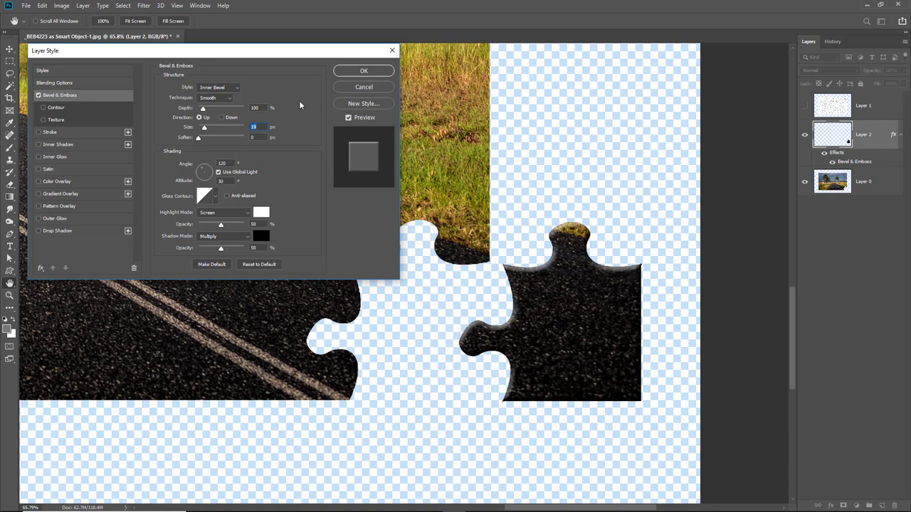
{"action": "key", "text": "Up"}
{"action": "key", "text": "Up"}
{"action": "key", "text": "Up"}
{"action": "key", "text": "Up"}
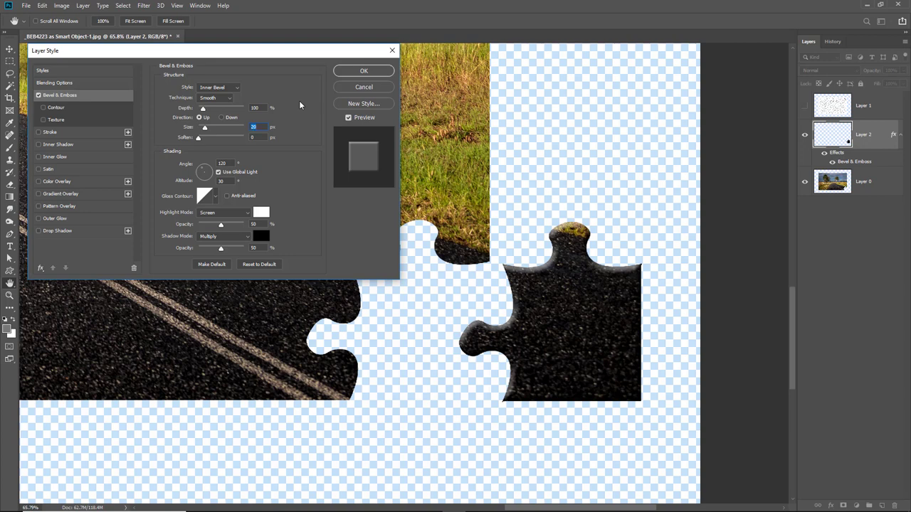
Step: Add a 14 px drop shadow to the piece and apply the bevel and shadow styles
{"action": "left_click", "coordinate": [38, 231]}
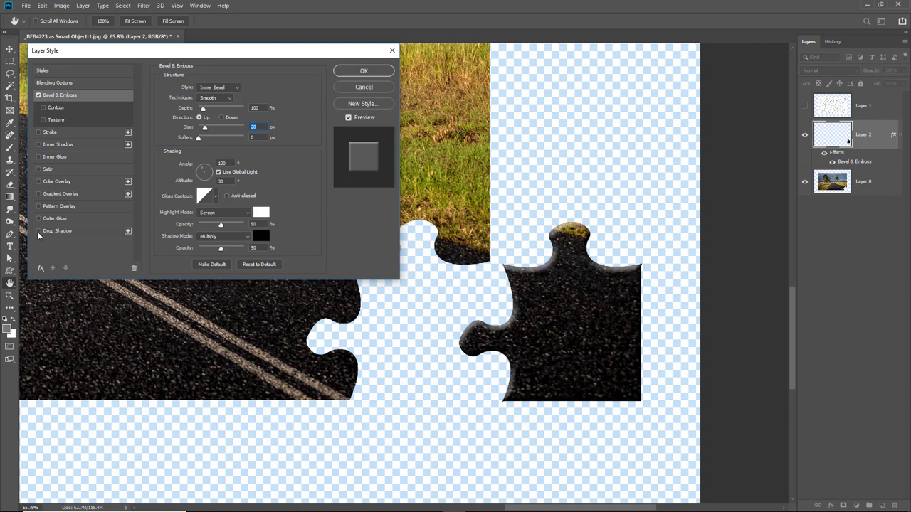
{"action": "left_click", "coordinate": [84, 229]}
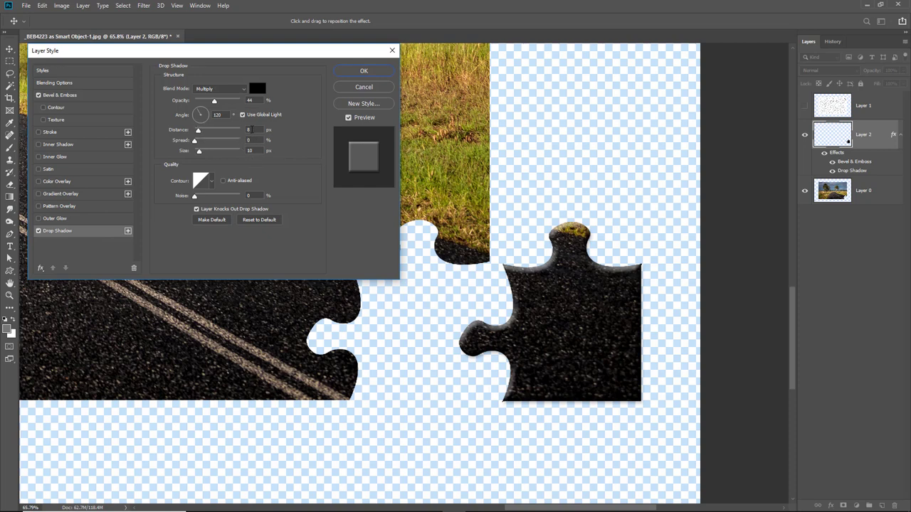
{"action": "mouse_move", "coordinate": [198, 130]}
{"action": "left_mouse_down"}
{"action": "mouse_move", "coordinate": [207, 136]}
{"action": "mouse_move", "coordinate": [200, 136]}
{"action": "left_mouse_up"}
{"action": "left_click", "coordinate": [358, 71]}
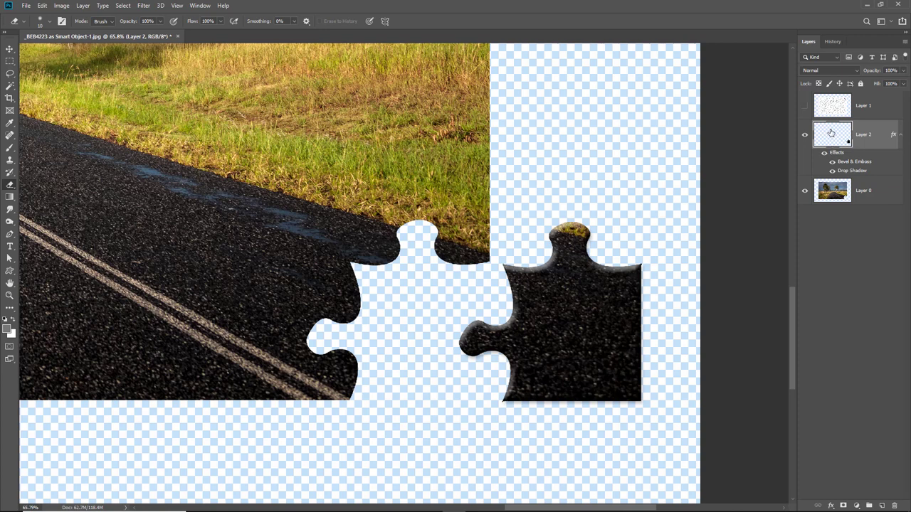
Step: Show and select the outline Layer 1, then Magic Wand-select the next puzzle piece
{"action": "left_click", "coordinate": [804, 106]}
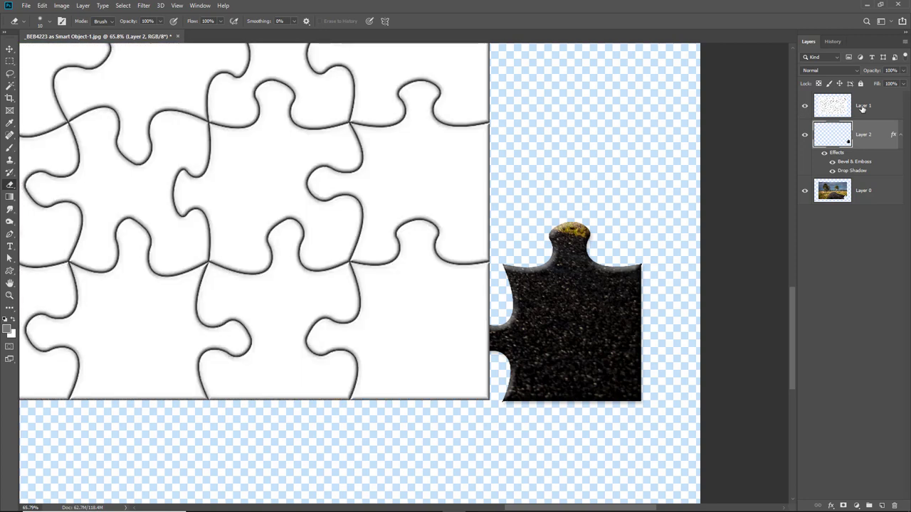
{"action": "left_click", "coordinate": [860, 108]}
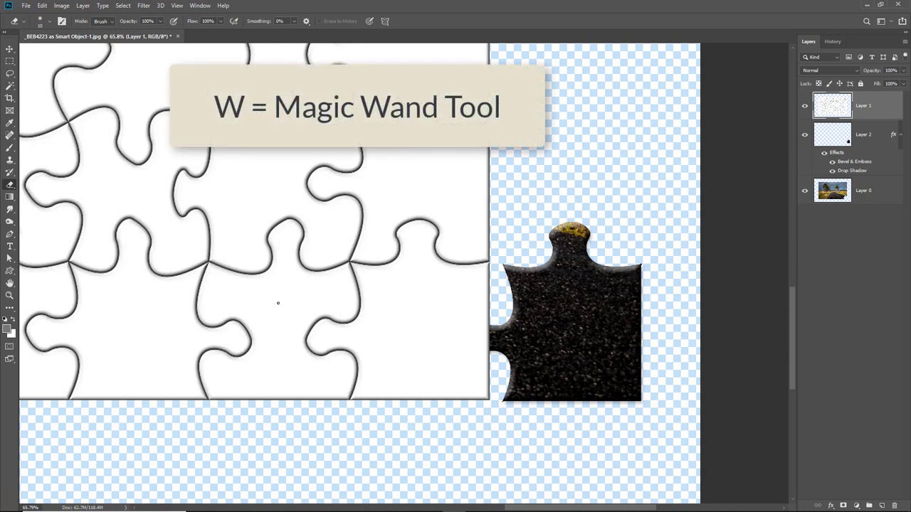
{"action": "key", "text": "w"}
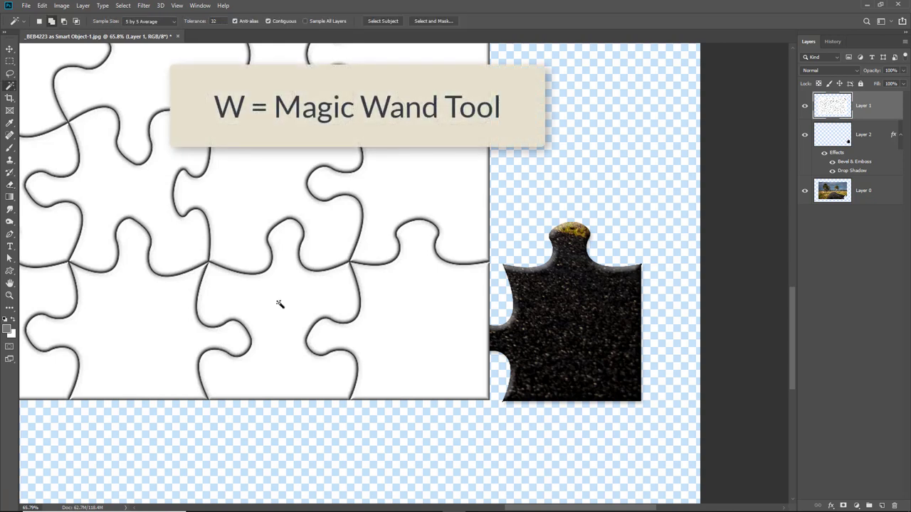
{"action": "left_click", "coordinate": [279, 305]}
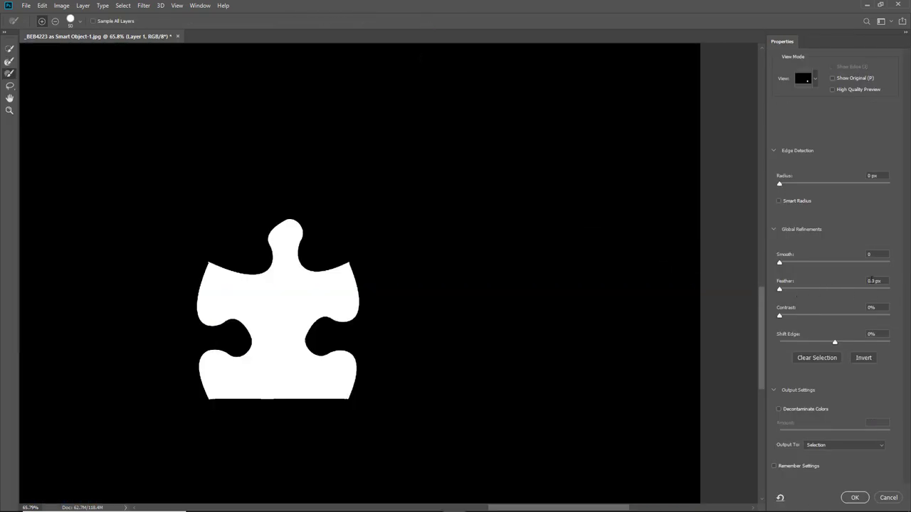
Step: Feather the selection by 0.5 px and return to the canvas
{"action": "double_click", "coordinate": [876, 279]}
{"action": "type", "text": "0.5"}
{"action": "left_click", "coordinate": [854, 498]}
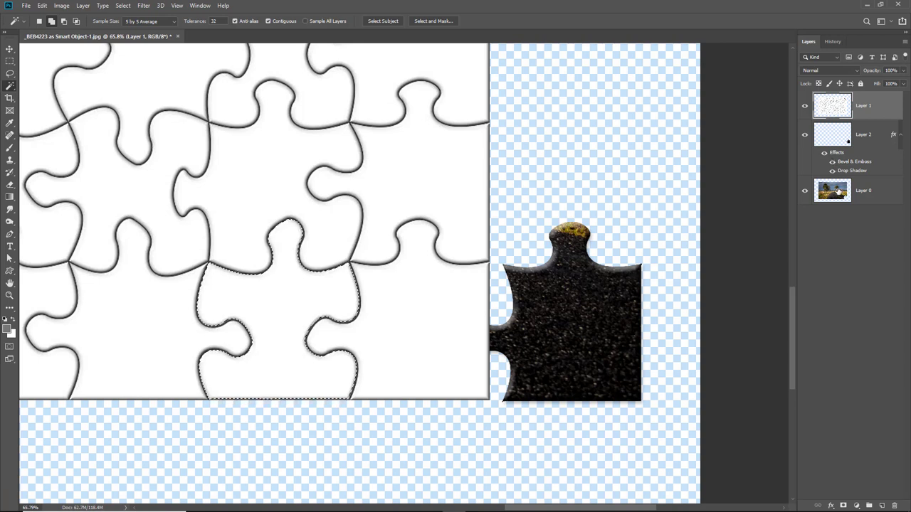
Step: Hide the outline, lift the selected road piece onto a new layer, and move it upper right
{"action": "left_click", "coordinate": [805, 107]}
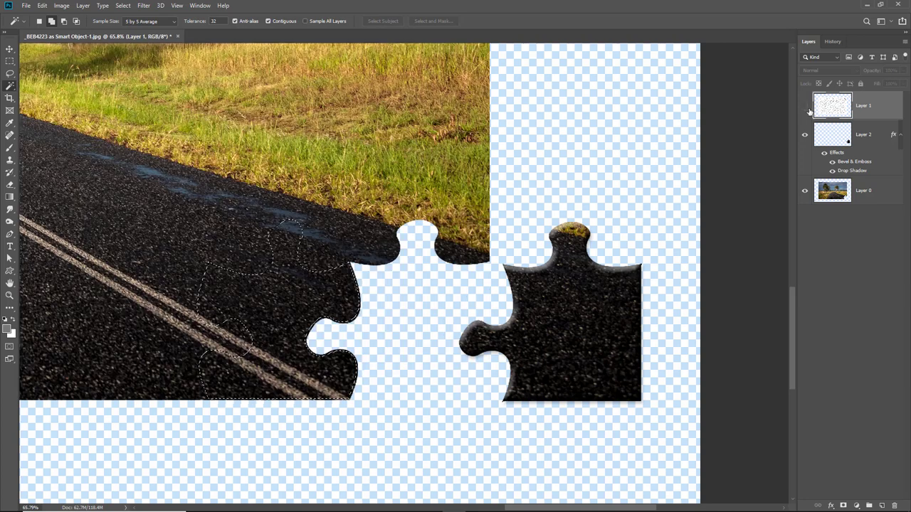
{"action": "left_click", "coordinate": [859, 192]}
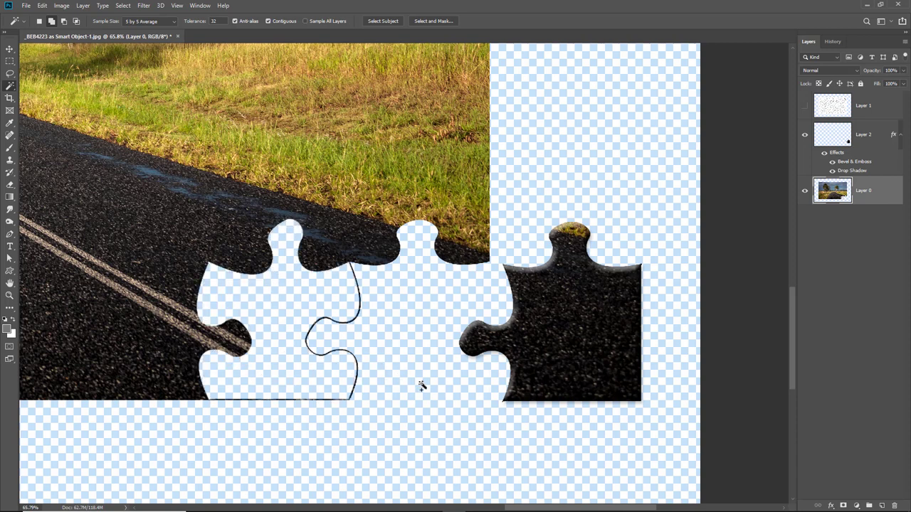
{"action": "key", "text": "ctrl+v"}
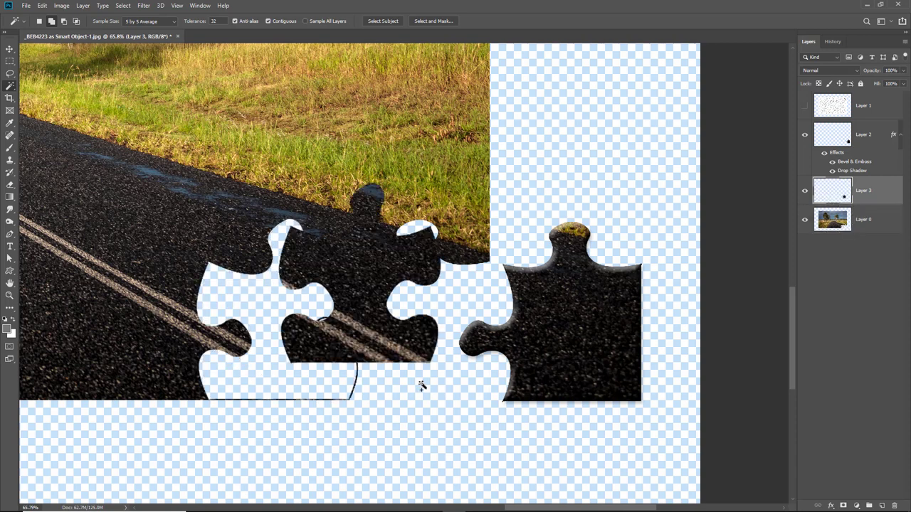
{"action": "left_click_drag", "start_coordinate": [365, 299], "coordinate": [553, 157]}
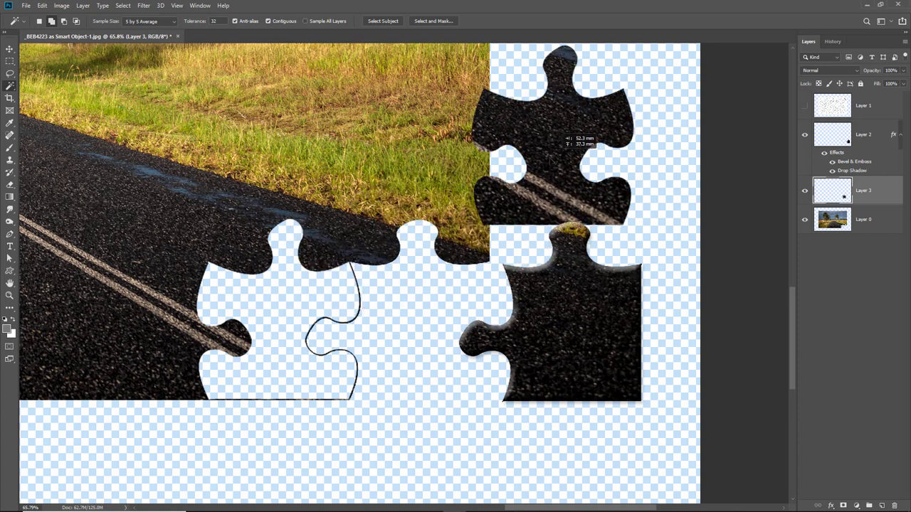
{"action": "left_click", "coordinate": [863, 222]}
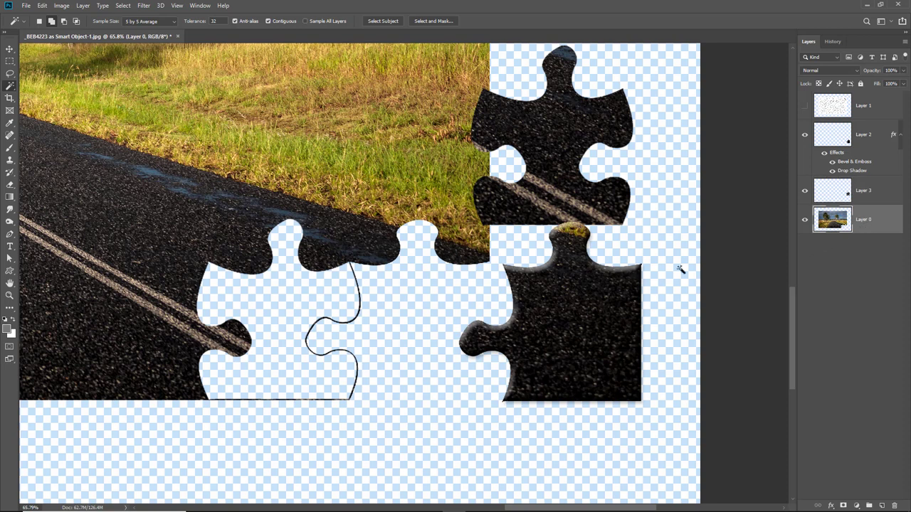
{"action": "left_click_drag", "start_coordinate": [9, 184], "coordinate": [32, 188]}
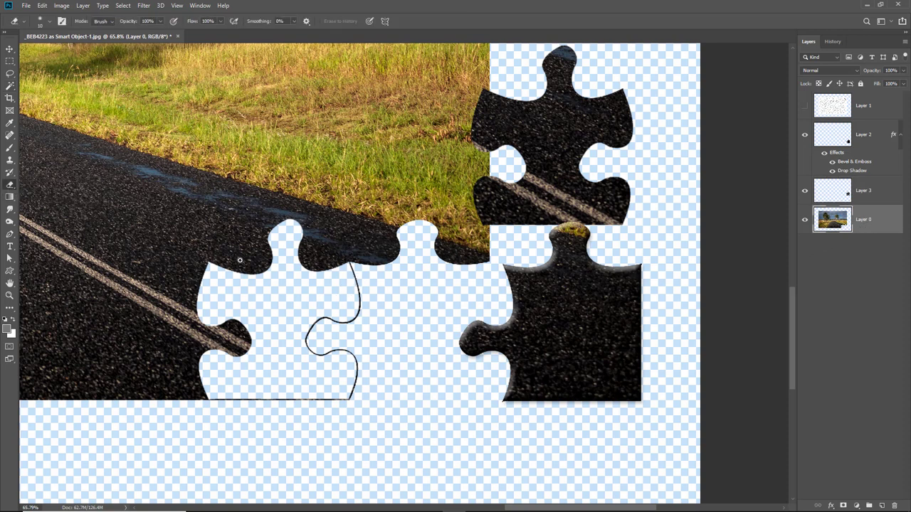
Step: Zoom into the gap, erase the leftover outline lines with a larger eraser, then fit to screen
{"action": "left_click_drag", "start_coordinate": [176, 270], "coordinate": [400, 412]}
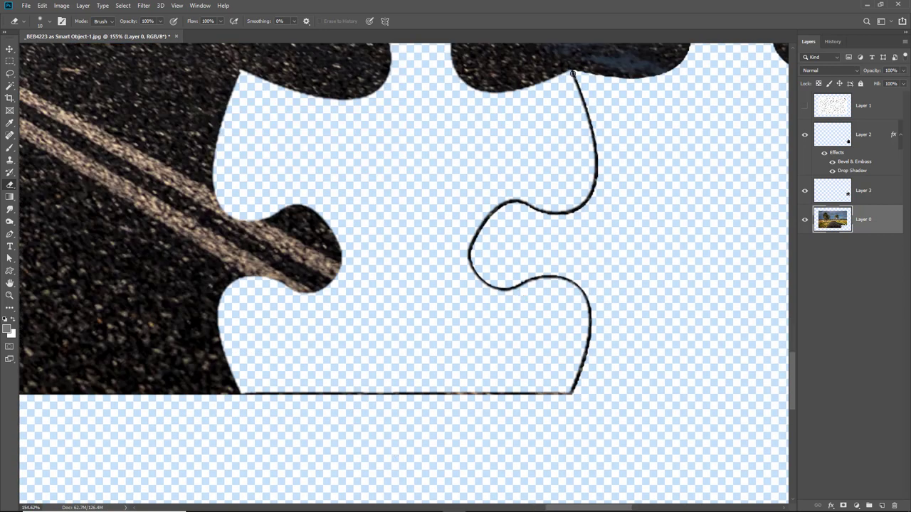
{"action": "left_click", "coordinate": [571, 72]}
{"action": "key", "text": "bracketright"}
{"action": "mouse_move", "coordinate": [575, 79]}
{"action": "left_mouse_down"}
{"action": "mouse_move", "coordinate": [593, 126]}
{"action": "mouse_move", "coordinate": [595, 183]}
{"action": "mouse_move", "coordinate": [573, 207]}
{"action": "mouse_move", "coordinate": [483, 210]}
{"action": "mouse_move", "coordinate": [459, 256]}
{"action": "mouse_move", "coordinate": [498, 284]}
{"action": "mouse_move", "coordinate": [591, 292]}
{"action": "mouse_move", "coordinate": [601, 319]}
{"action": "mouse_move", "coordinate": [573, 393]}
{"action": "mouse_move", "coordinate": [435, 393]}
{"action": "left_mouse_up"}
{"action": "mouse_move", "coordinate": [544, 382]}
{"action": "left_mouse_down"}
{"action": "mouse_move", "coordinate": [345, 405]}
{"action": "mouse_move", "coordinate": [274, 393]}
{"action": "mouse_move", "coordinate": [260, 402]}
{"action": "mouse_move", "coordinate": [261, 374]}
{"action": "mouse_move", "coordinate": [252, 399]}
{"action": "left_mouse_up"}
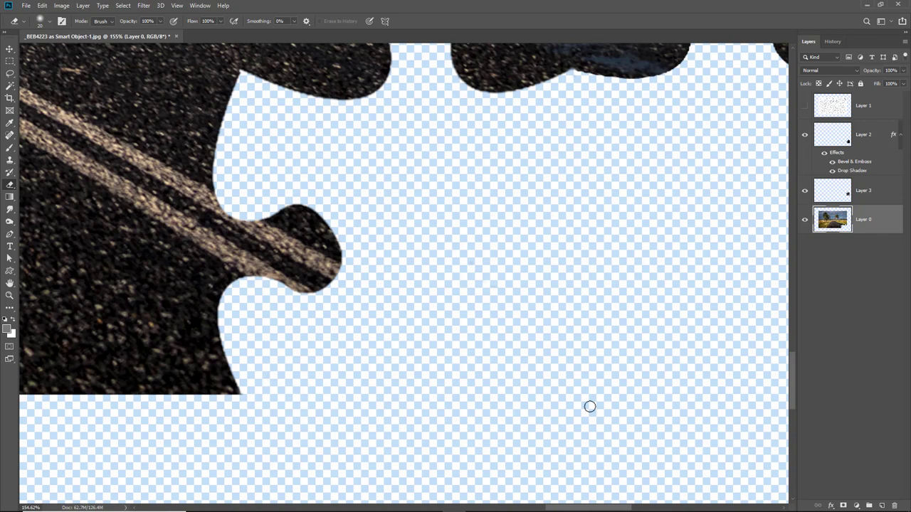
{"action": "key", "text": "ctrl+0"}
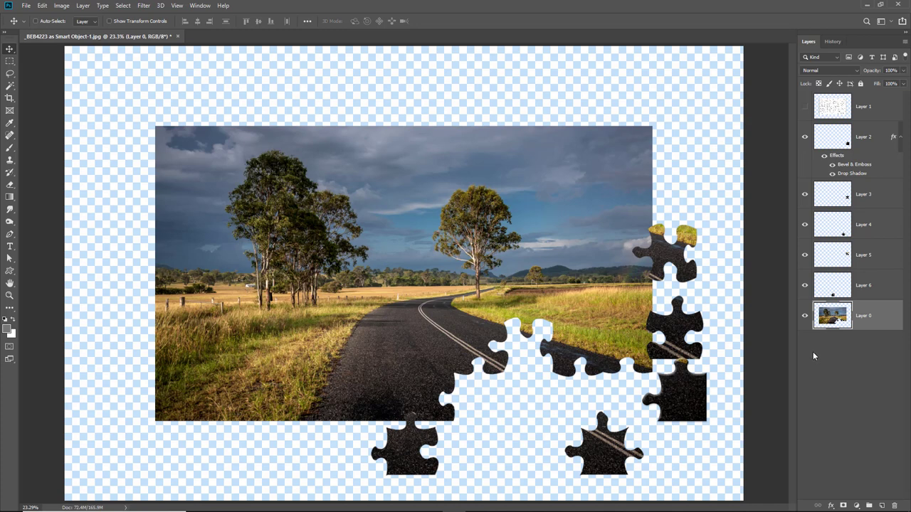
Step: Spread the top, middle and bottom right-side pieces further apart
{"action": "left_click", "coordinate": [673, 254]}
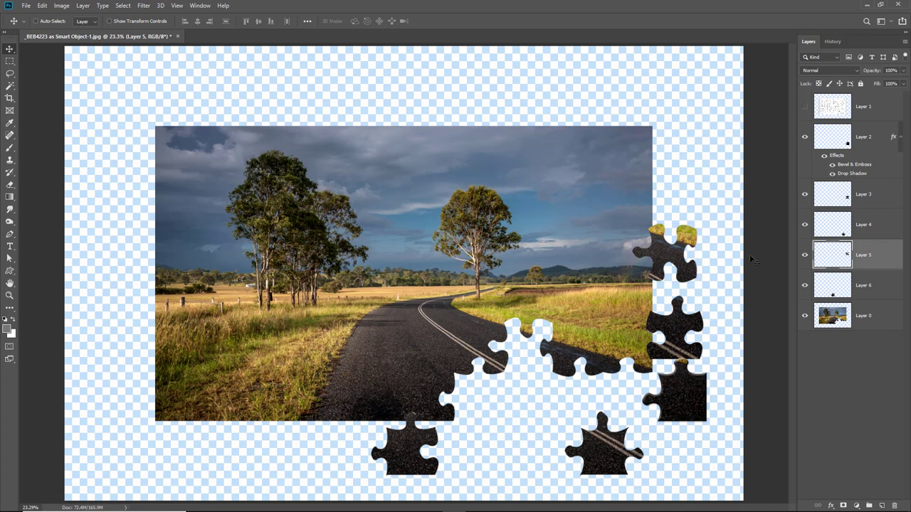
{"action": "left_click_drag", "start_coordinate": [672, 257], "coordinate": [698, 192]}
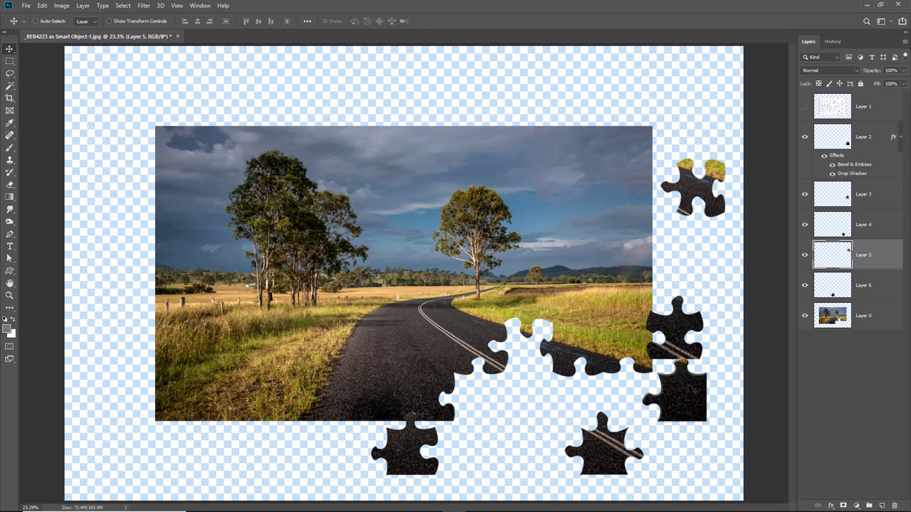
{"action": "key", "text": "ctrl"}
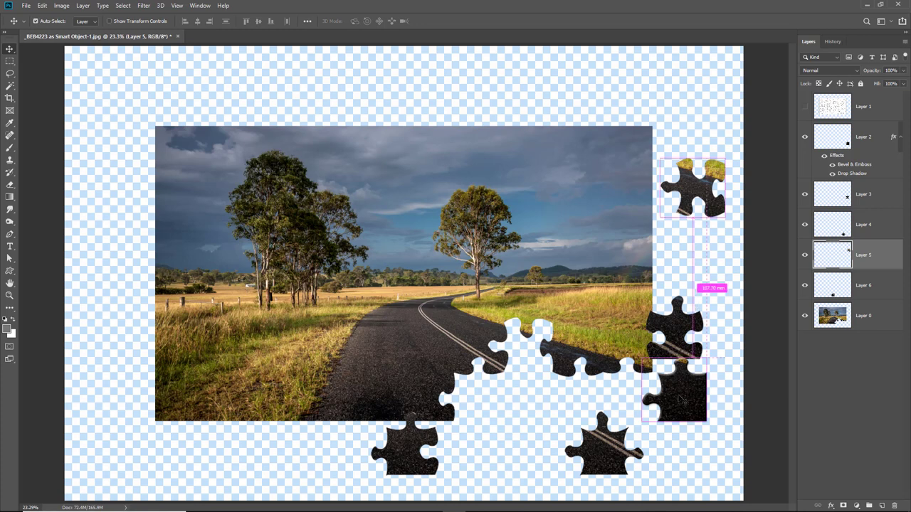
{"action": "left_click_drag", "start_coordinate": [680, 399], "coordinate": [693, 426]}
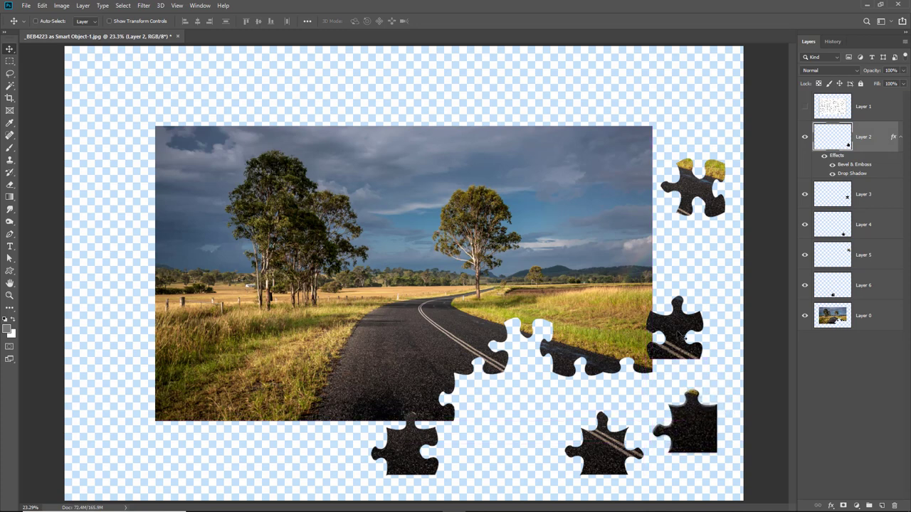
{"action": "key", "text": "ctrl"}
{"action": "left_click_drag", "start_coordinate": [674, 328], "coordinate": [696, 321]}
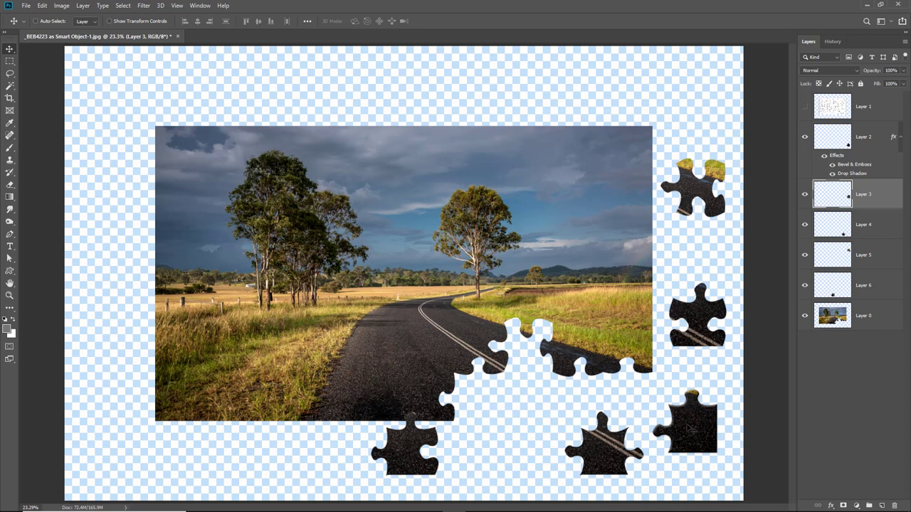
Step: Copy Layer 2's bevel and drop shadow onto Layers 3–6 and the photo layer
{"action": "left_click", "coordinate": [899, 139]}
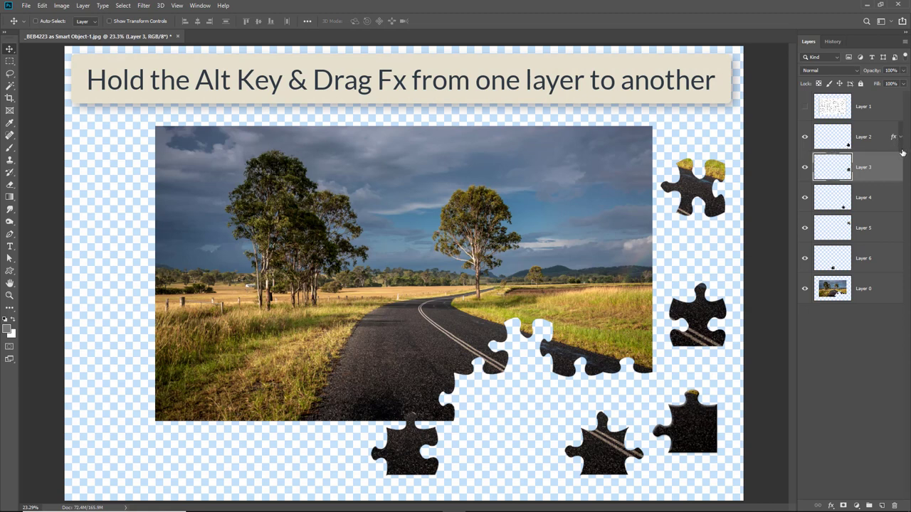
{"action": "left_click_drag", "start_coordinate": [893, 137], "coordinate": [890, 257], "text": "alt"}
{"action": "left_click", "coordinate": [900, 168]}
{"action": "left_click", "coordinate": [902, 198]}
{"action": "left_click", "coordinate": [900, 228]}
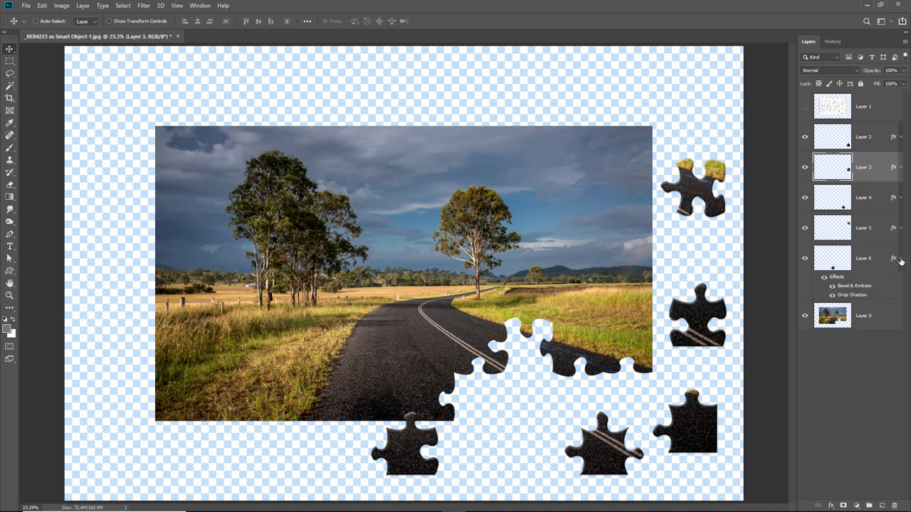
{"action": "left_click", "coordinate": [900, 260]}
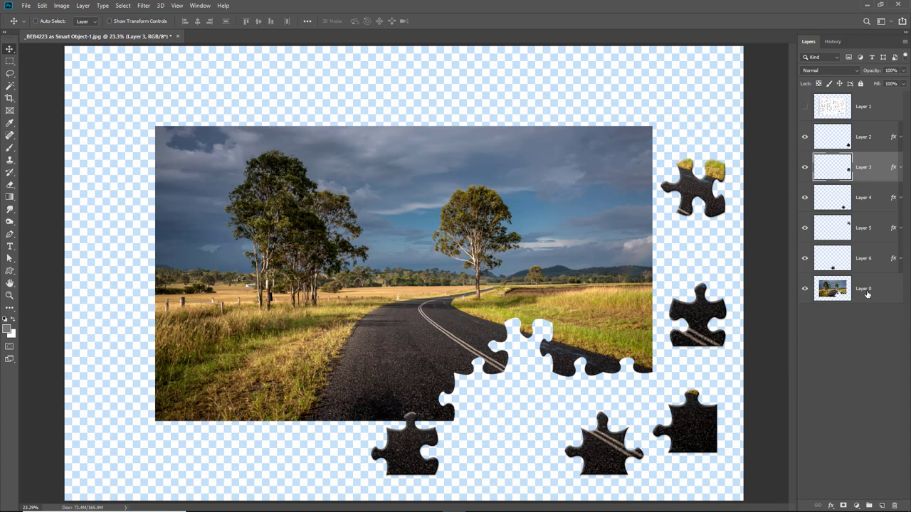
{"action": "left_click_drag", "start_coordinate": [894, 258], "coordinate": [892, 292]}
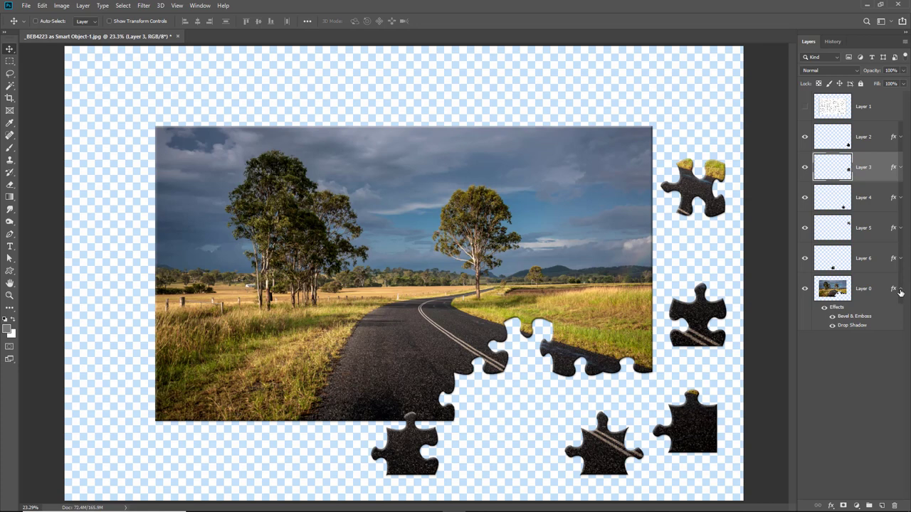
{"action": "left_click", "coordinate": [900, 292]}
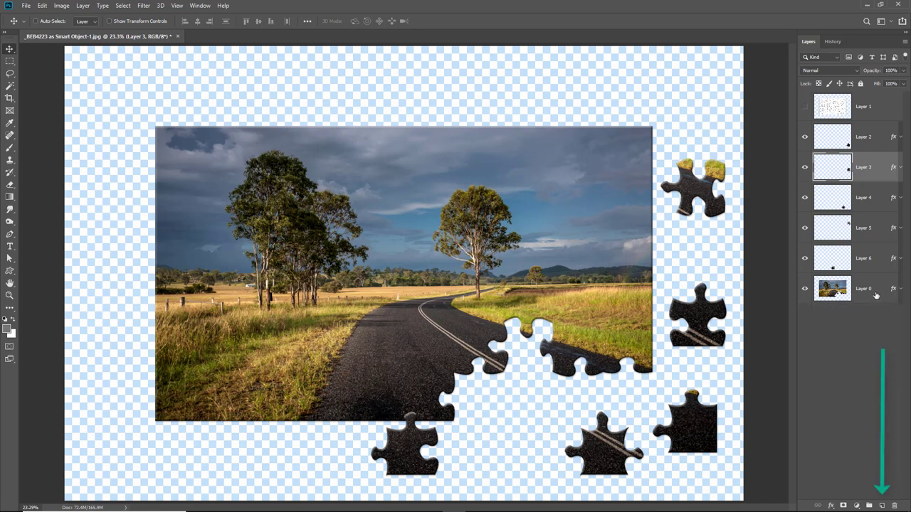
Step: Create Layer 7 below the road photo and fill it with grey
{"action": "left_click", "coordinate": [882, 505]}
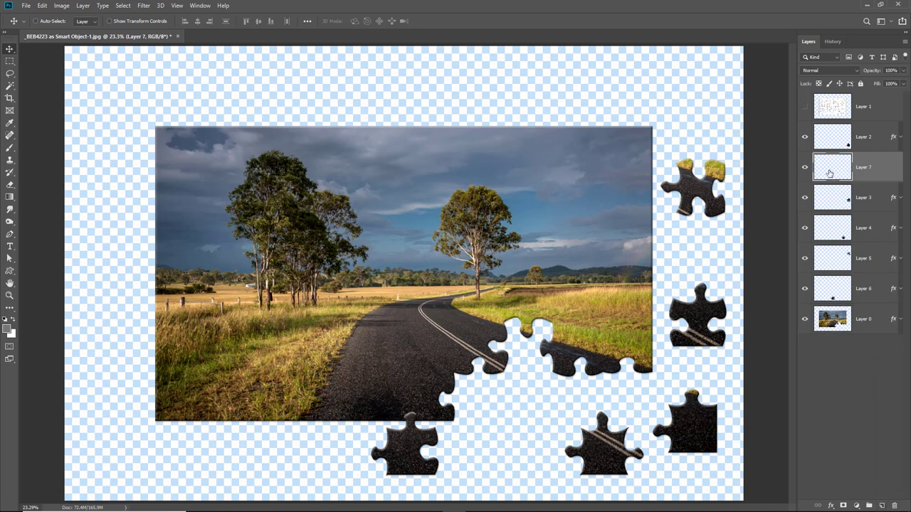
{"action": "left_click_drag", "start_coordinate": [831, 168], "coordinate": [832, 334]}
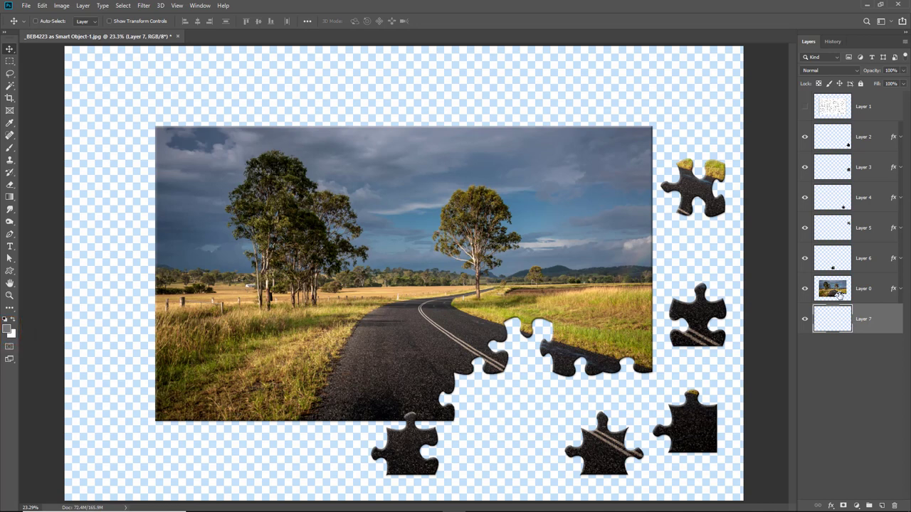
{"action": "key", "text": "alt+BackSpace"}
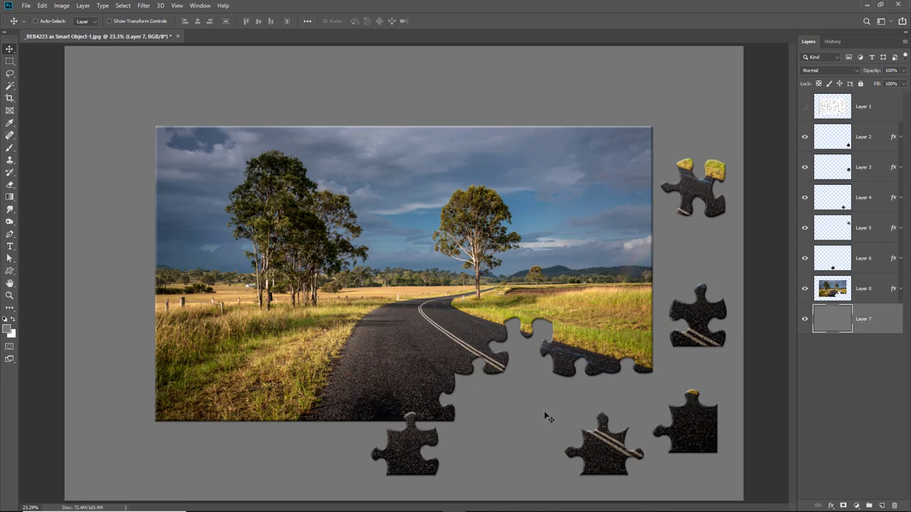
Step: Move the lower puzzle piece up and right and rotate it about 29 degrees
{"action": "left_click", "coordinate": [408, 454], "text": "ctrl"}
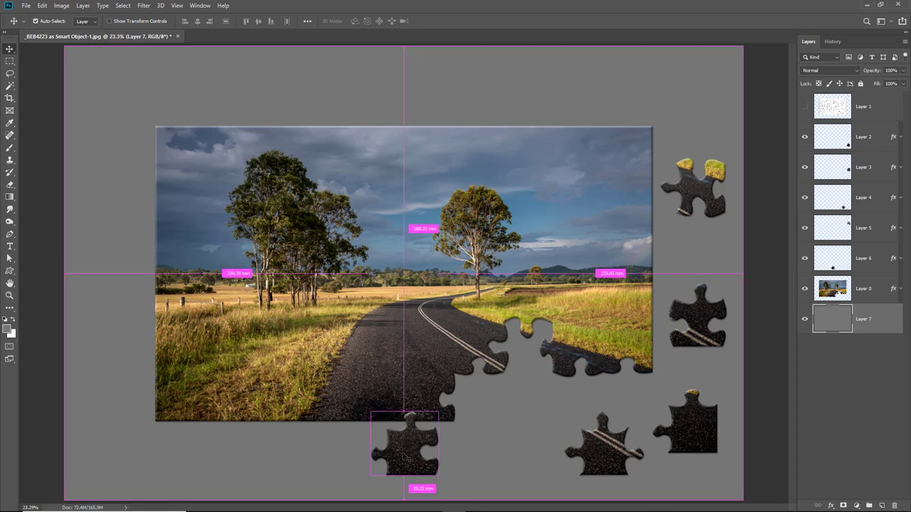
{"action": "left_click_drag", "start_coordinate": [408, 455], "coordinate": [483, 445]}
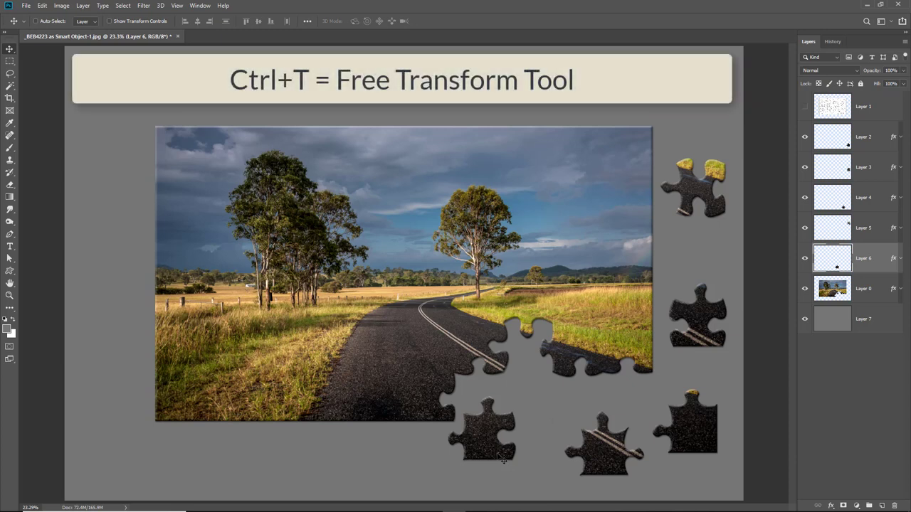
{"action": "key", "text": "ctrl+t"}
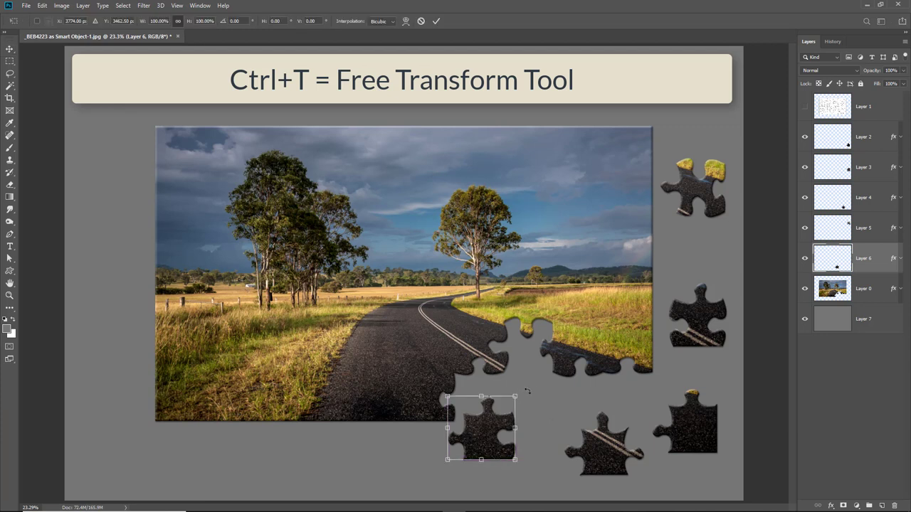
{"action": "mouse_move", "coordinate": [527, 392]}
{"action": "left_mouse_down"}
{"action": "mouse_move", "coordinate": [518, 382]}
{"action": "mouse_move", "coordinate": [524, 388]}
{"action": "left_mouse_up"}
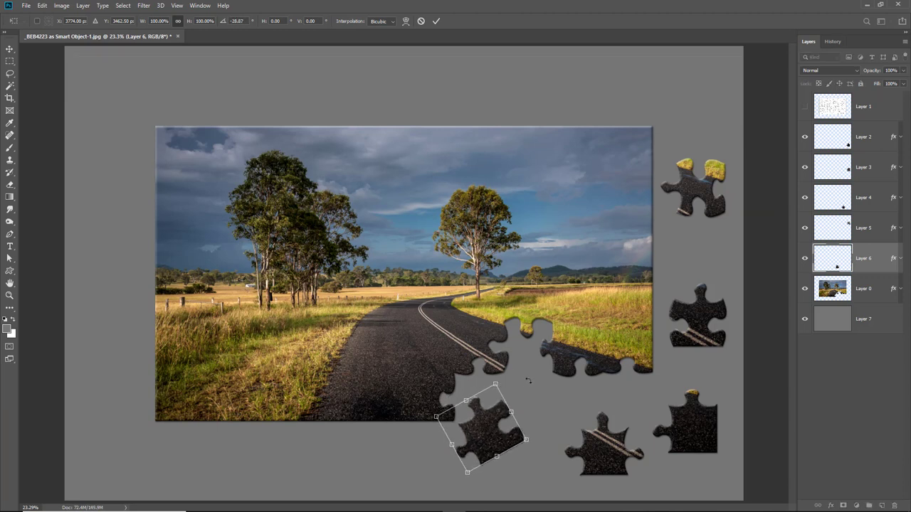
{"action": "key", "text": "Return"}
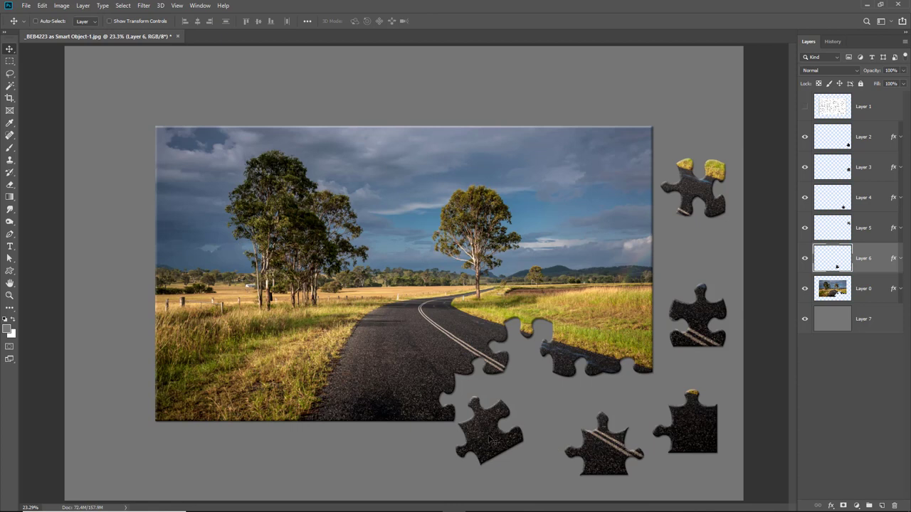
{"action": "left_click_drag", "start_coordinate": [489, 440], "coordinate": [482, 455]}
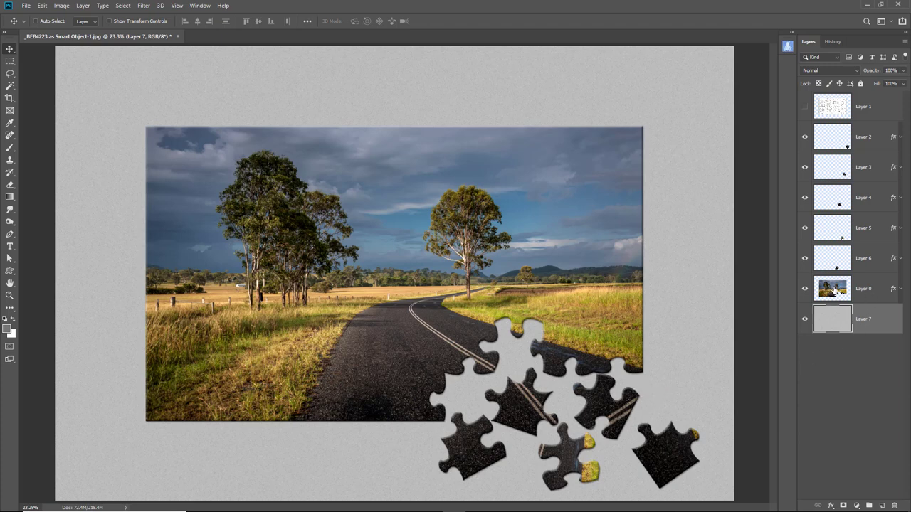
{"action": "left_click", "coordinate": [901, 290]}
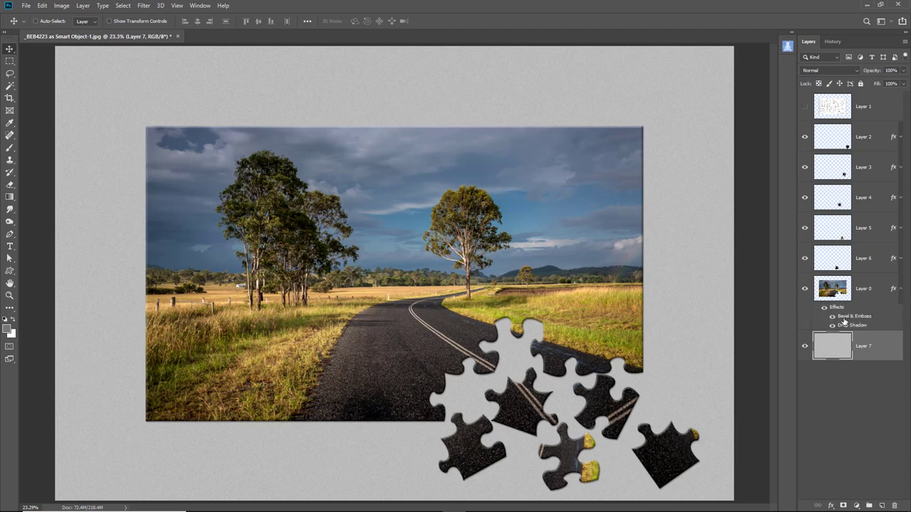
{"action": "left_click", "coordinate": [901, 289]}
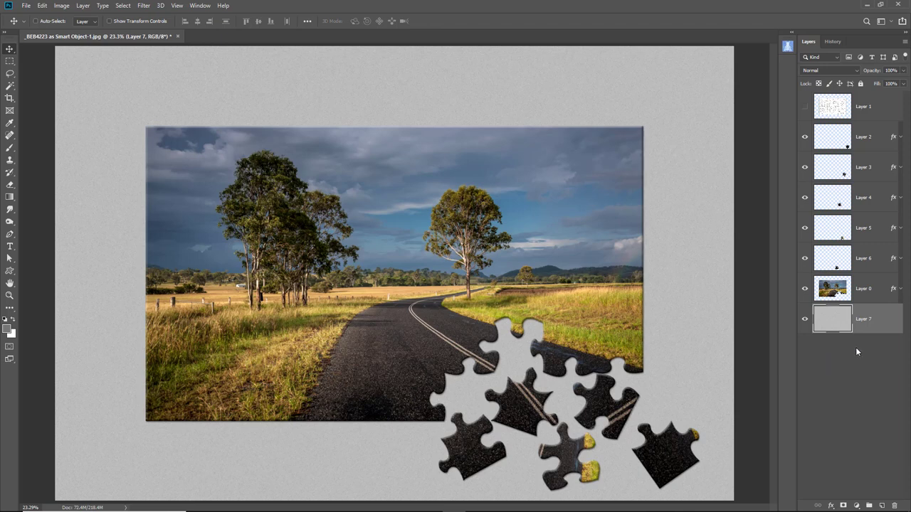
Step: Show Layer 1 in Multiply mode, hide the piece layers 2–6, and keep the photo visible
{"action": "left_click", "coordinate": [866, 108]}
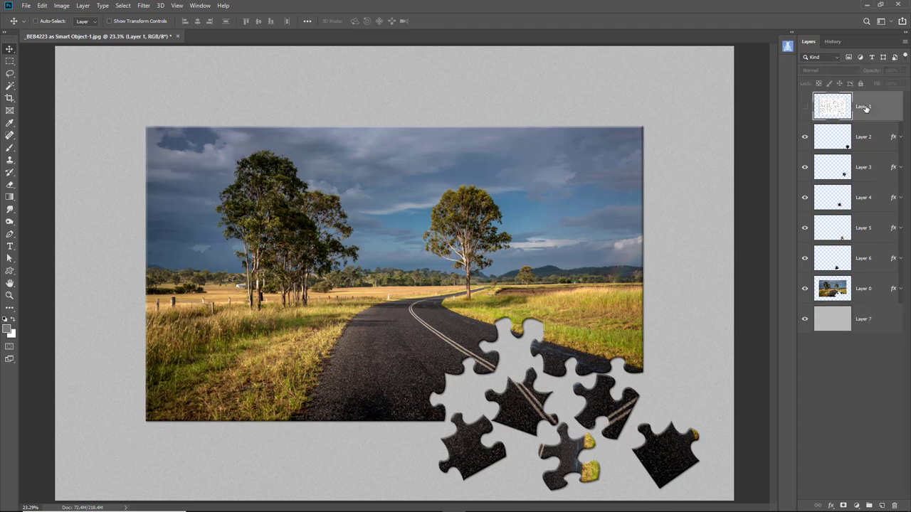
{"action": "left_click", "coordinate": [804, 107]}
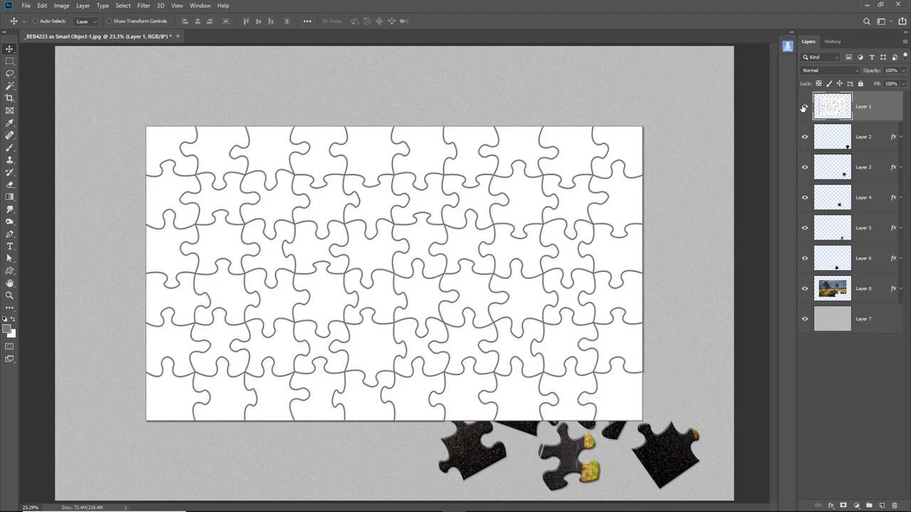
{"action": "left_click", "coordinate": [854, 71]}
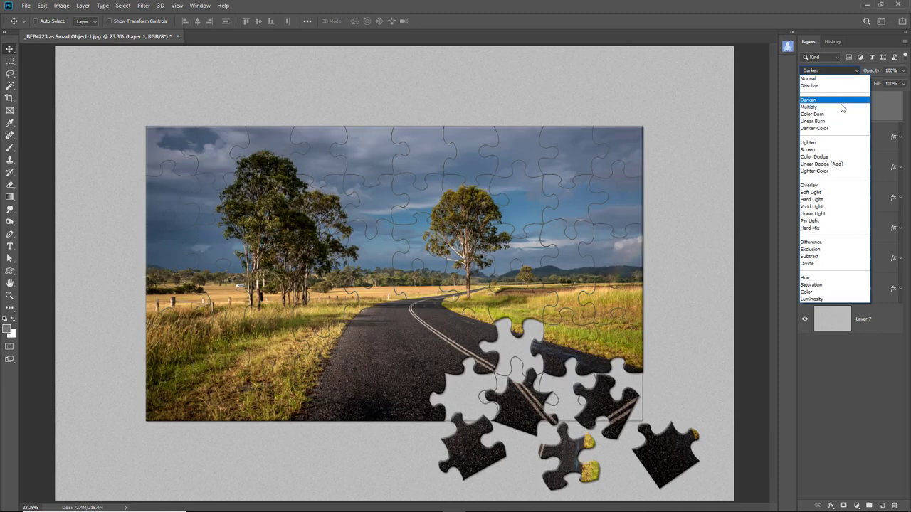
{"action": "left_click", "coordinate": [843, 110]}
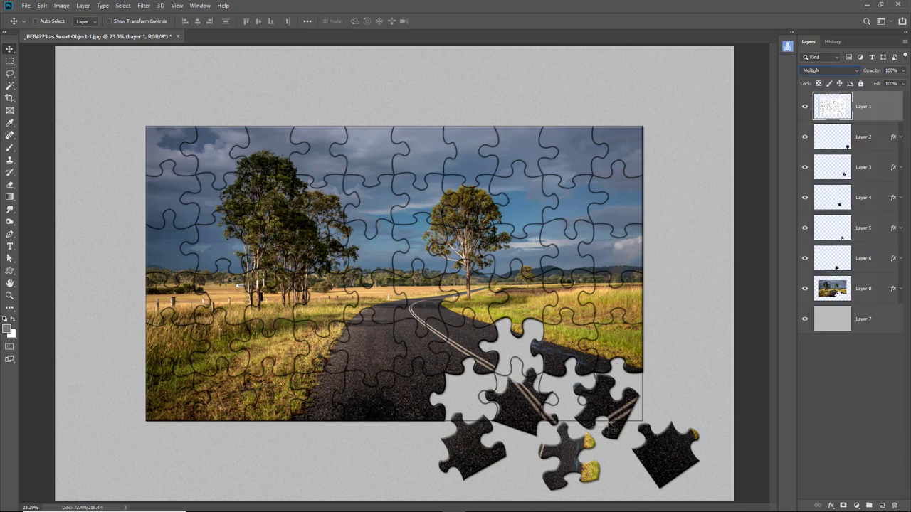
{"action": "left_click_drag", "start_coordinate": [805, 138], "coordinate": [805, 293]}
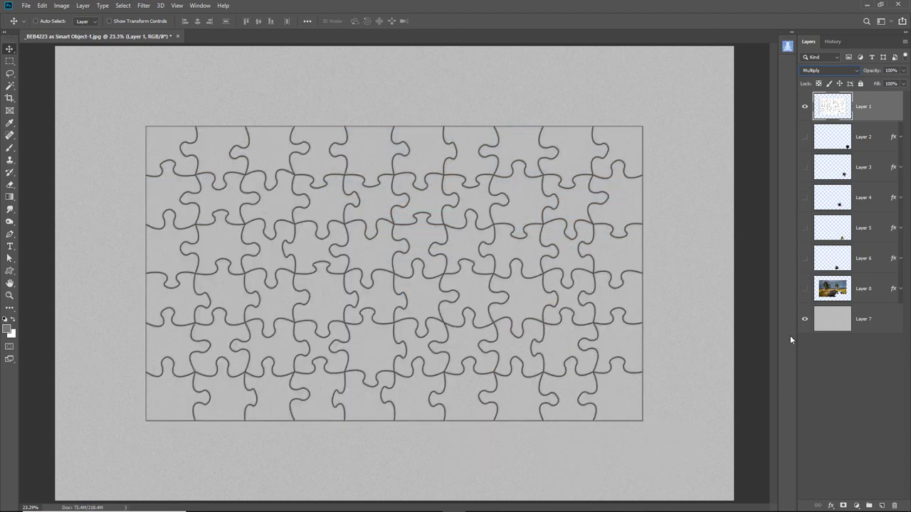
{"action": "left_click", "coordinate": [805, 288]}
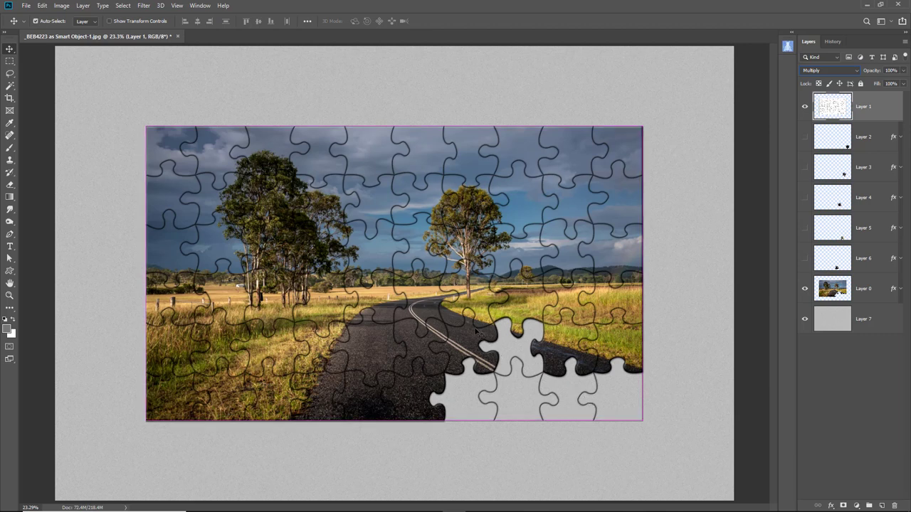
Step: Erase the outline lines along the bottom edge and inside the empty gap, then show the scattered pieces again
{"action": "scroll", "coordinate": [669, 432], "scroll_direction": "up", "scroll_amount": 3}
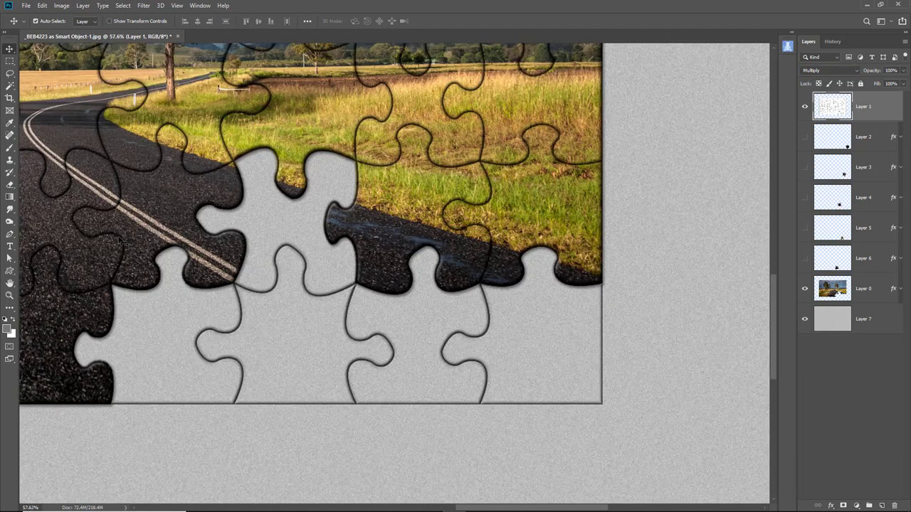
{"action": "left_click", "coordinate": [10, 186]}
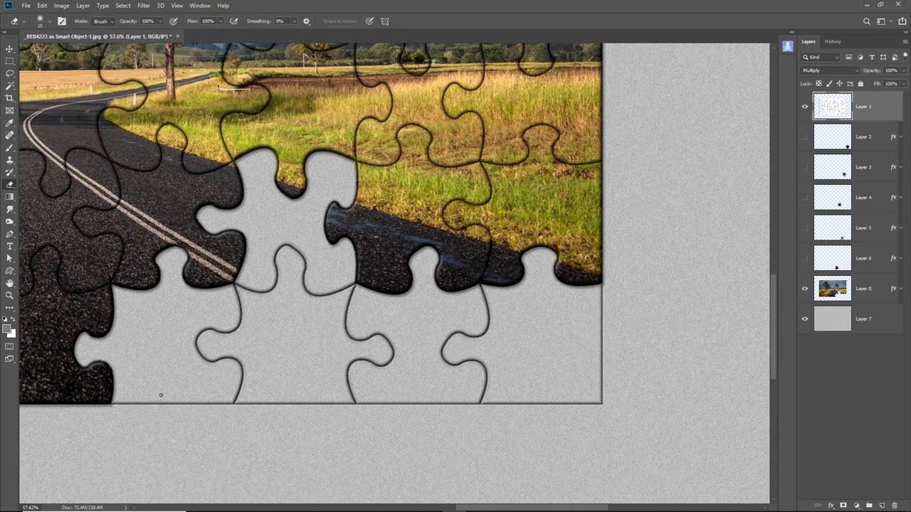
{"action": "key", "text": "bracketright"}
{"action": "mouse_move", "coordinate": [123, 405]}
{"action": "left_mouse_down"}
{"action": "mouse_move", "coordinate": [132, 408]}
{"action": "mouse_move", "coordinate": [114, 407]}
{"action": "left_mouse_up"}
{"action": "left_click", "coordinate": [602, 403], "text": "shift"}
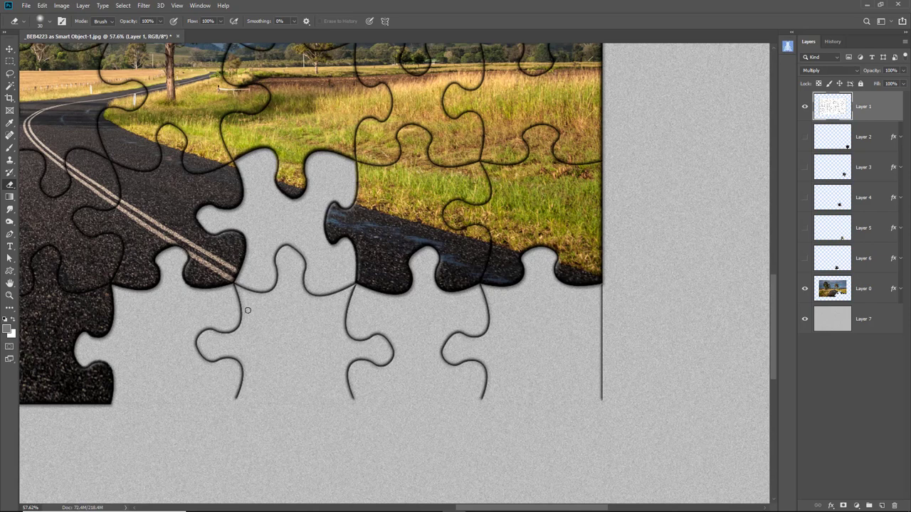
{"action": "mouse_move", "coordinate": [229, 320]}
{"action": "left_mouse_down"}
{"action": "mouse_move", "coordinate": [184, 345]}
{"action": "mouse_move", "coordinate": [243, 329]}
{"action": "mouse_move", "coordinate": [209, 360]}
{"action": "mouse_move", "coordinate": [256, 348]}
{"action": "mouse_move", "coordinate": [212, 373]}
{"action": "mouse_move", "coordinate": [259, 362]}
{"action": "mouse_move", "coordinate": [201, 395]}
{"action": "mouse_move", "coordinate": [241, 388]}
{"action": "left_mouse_up"}
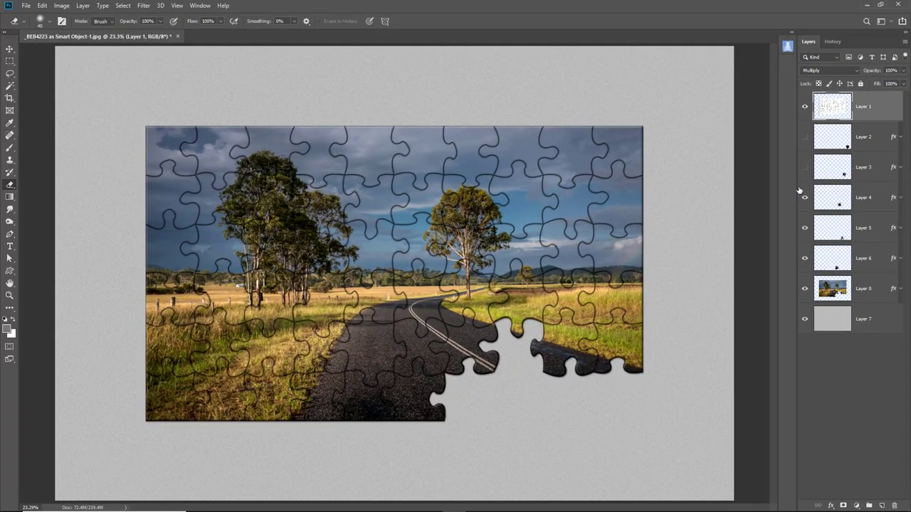
{"action": "left_click_drag", "start_coordinate": [805, 168], "coordinate": [805, 137]}
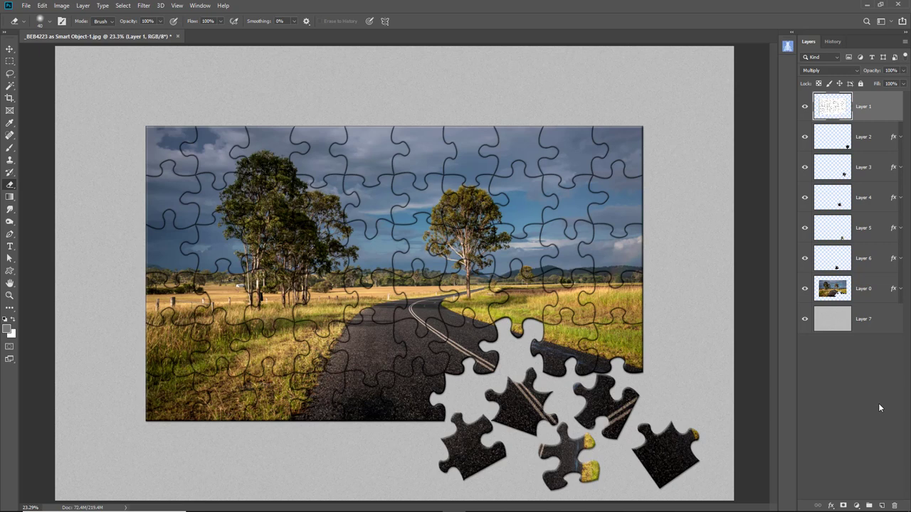
Step: On Layer 7, try the 2014_Versailles texture from Adobe Paper Texture Pro, then remove it
{"action": "left_click", "coordinate": [866, 322]}
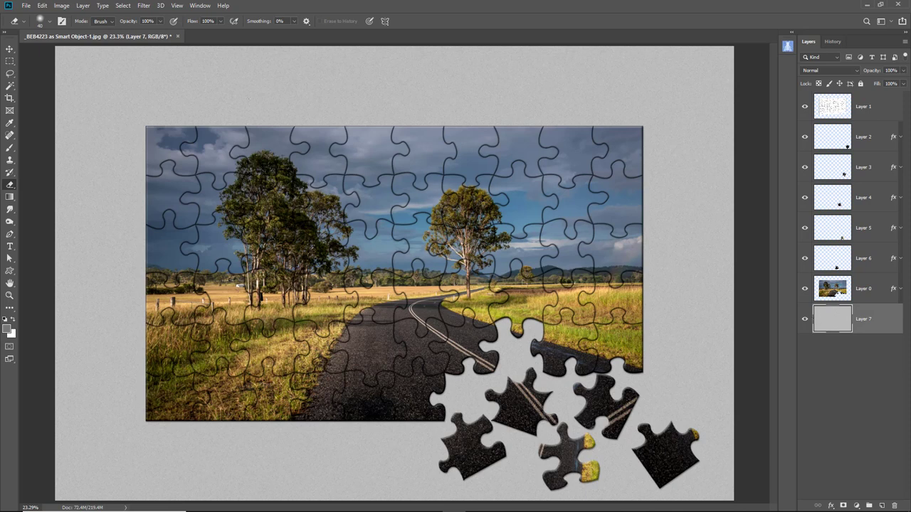
{"action": "left_click", "coordinate": [199, 6]}
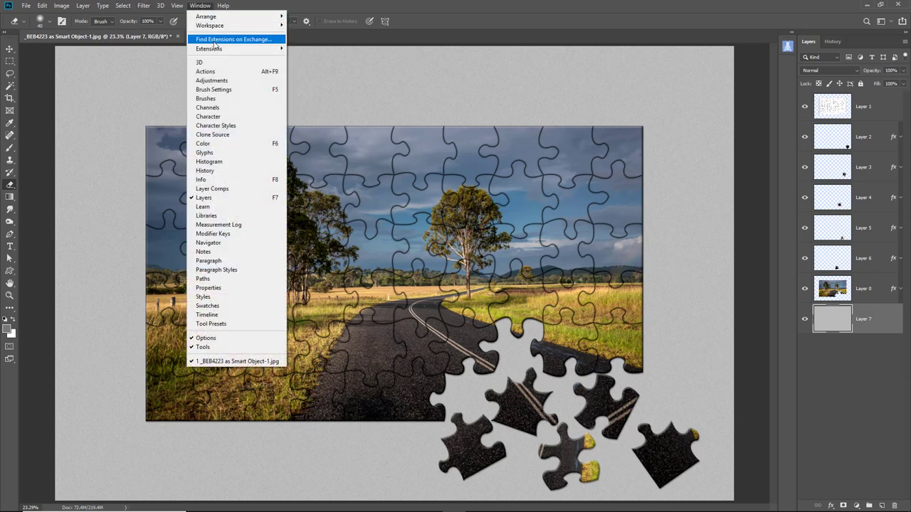
{"action": "mouse_move", "coordinate": [215, 50]}
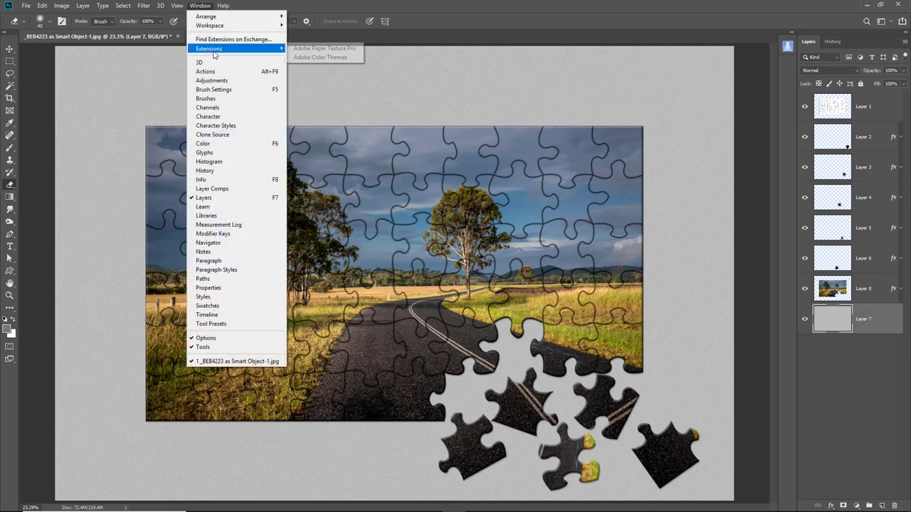
{"action": "left_click", "coordinate": [305, 51]}
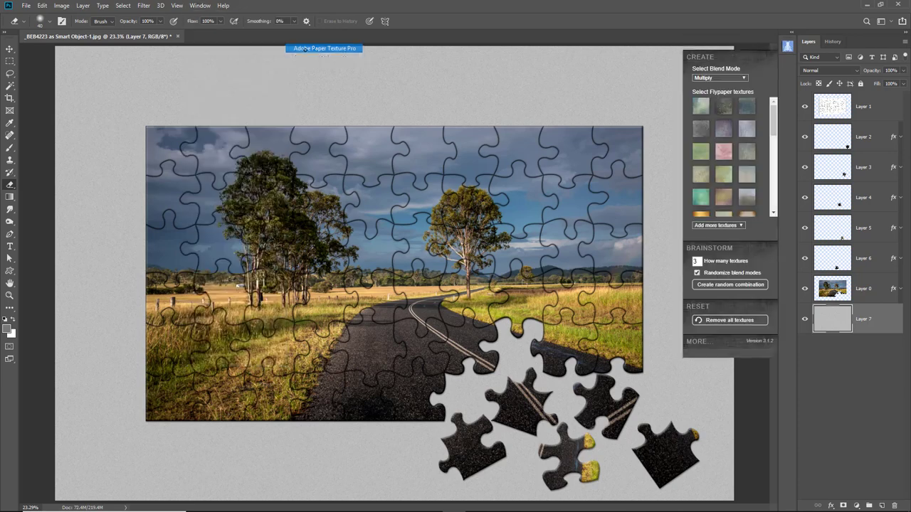
{"action": "left_click", "coordinate": [702, 178]}
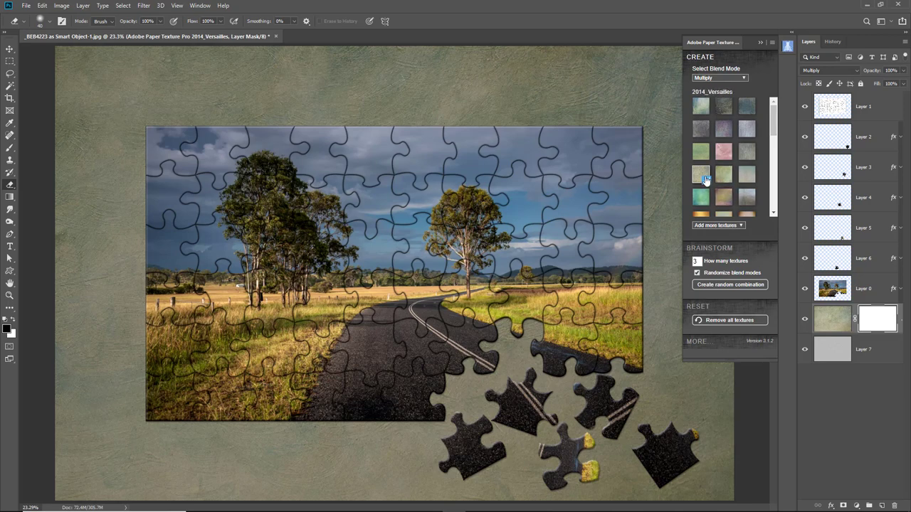
{"action": "left_click", "coordinate": [705, 177]}
Step: Try and remove Dorian_Gray, then apply the Creme_anglaise texture and close the panel
{"action": "scroll", "coordinate": [748, 179], "scroll_direction": "down", "scroll_amount": 4}
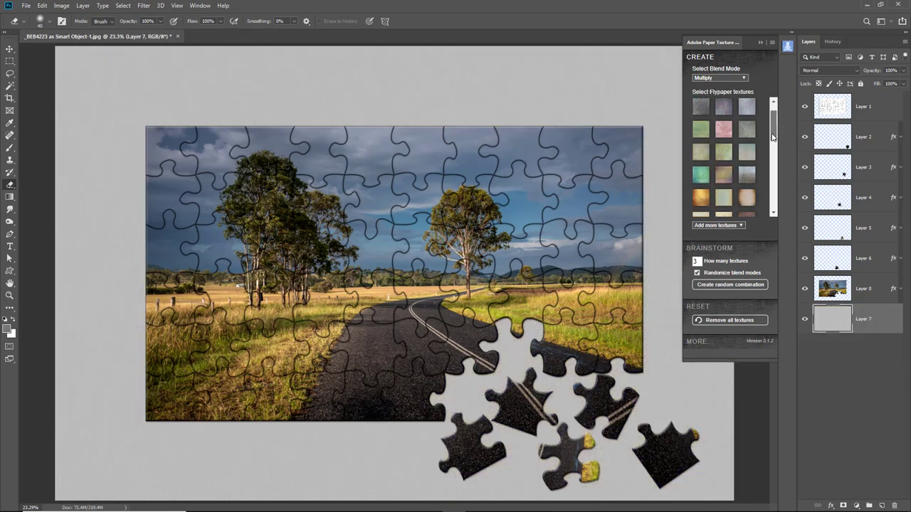
{"action": "left_click", "coordinate": [723, 185]}
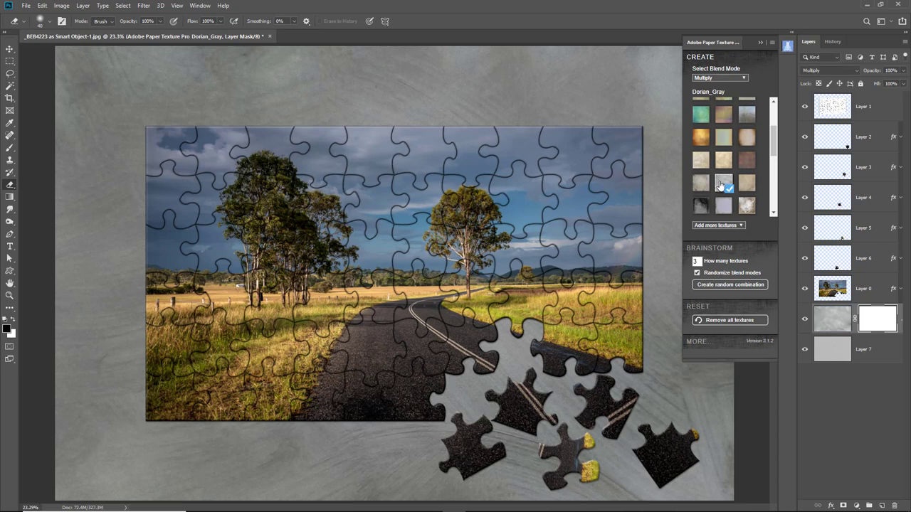
{"action": "left_click", "coordinate": [721, 185]}
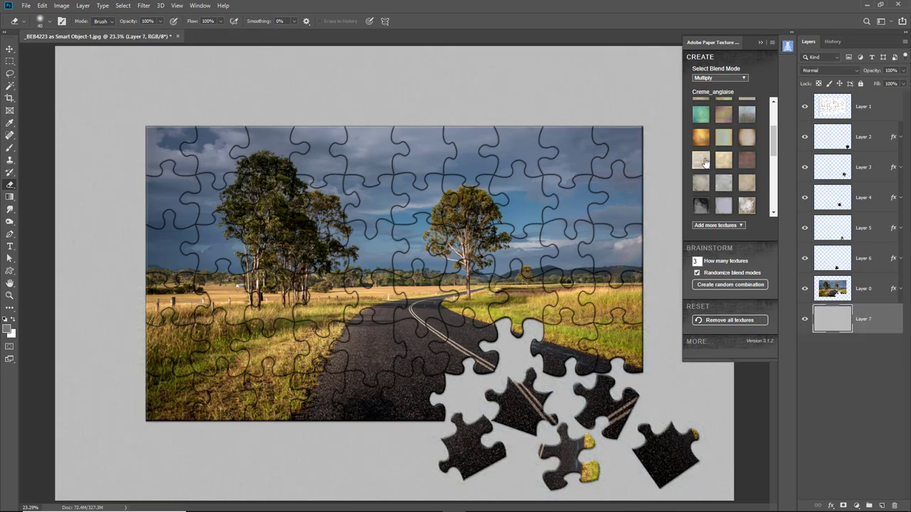
{"action": "left_click", "coordinate": [701, 166]}
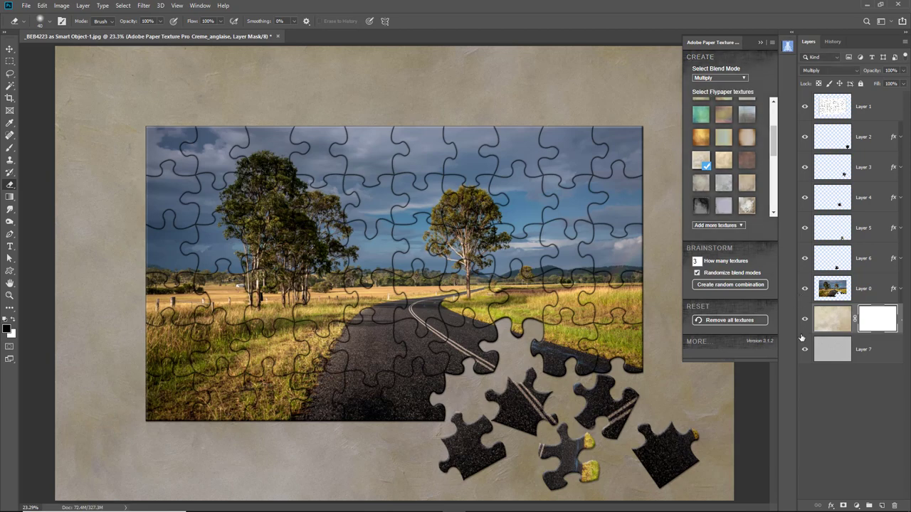
{"action": "left_click", "coordinate": [840, 397]}
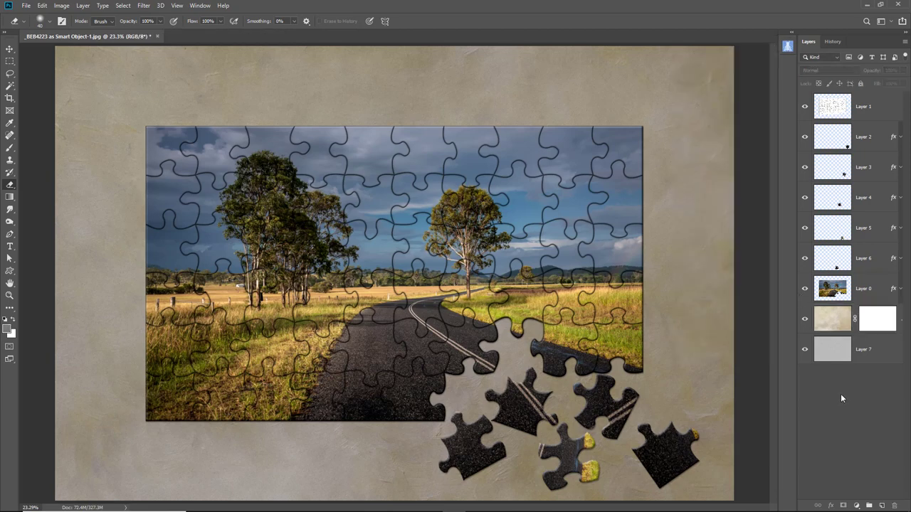